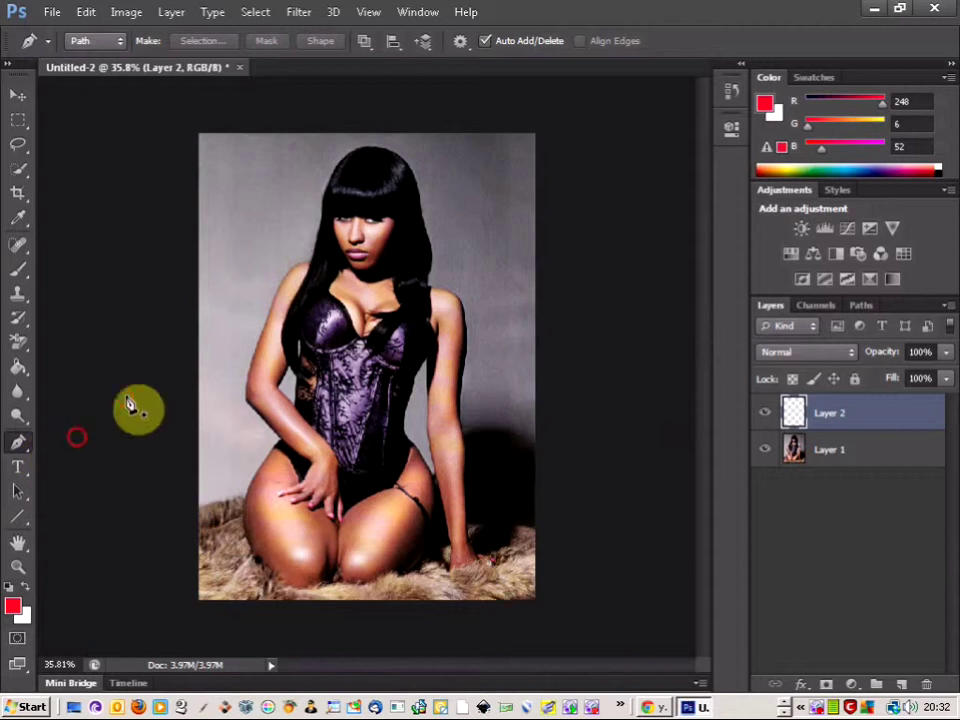
Draw a curved zigzag path with the Pen tool, winding across the woman from above her head down to her thighs.
{"action": "left_click", "coordinate": [259, 154]}
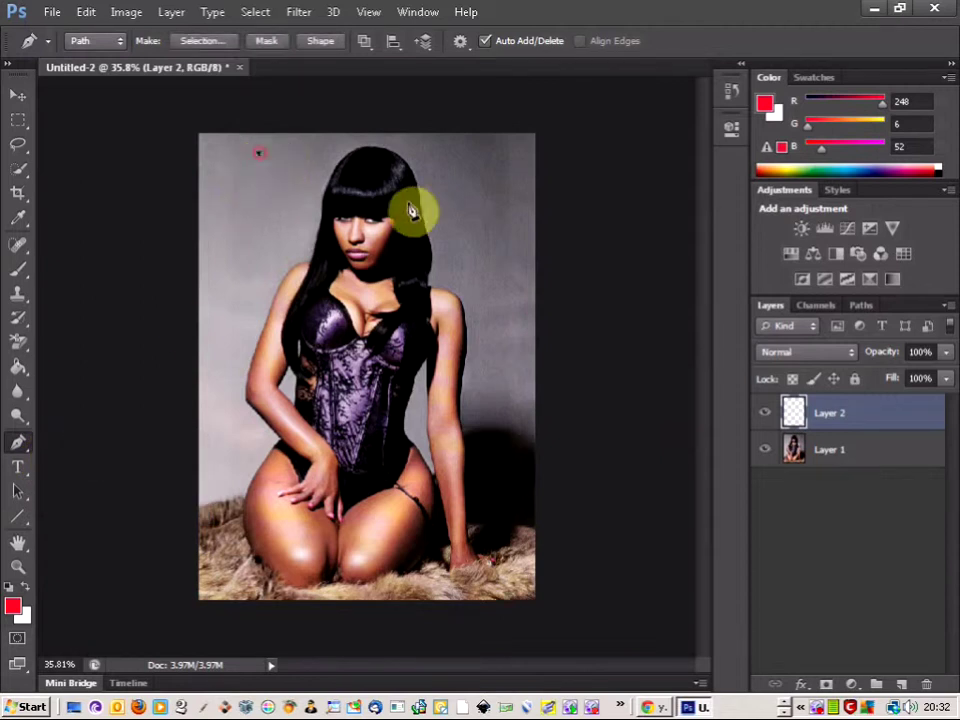
{"action": "left_click_drag", "start_coordinate": [490, 203], "coordinate": [435, 232]}
{"action": "left_click_drag", "start_coordinate": [263, 235], "coordinate": [279, 274]}
{"action": "left_click_drag", "start_coordinate": [486, 290], "coordinate": [482, 336]}
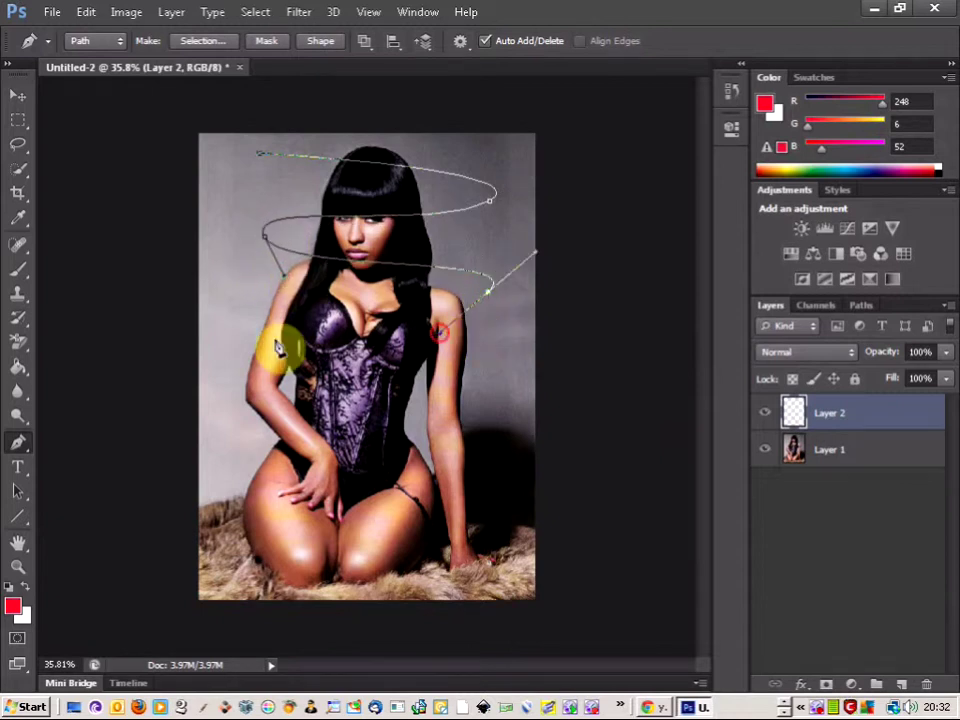
{"action": "left_click_drag", "start_coordinate": [218, 342], "coordinate": [249, 392]}
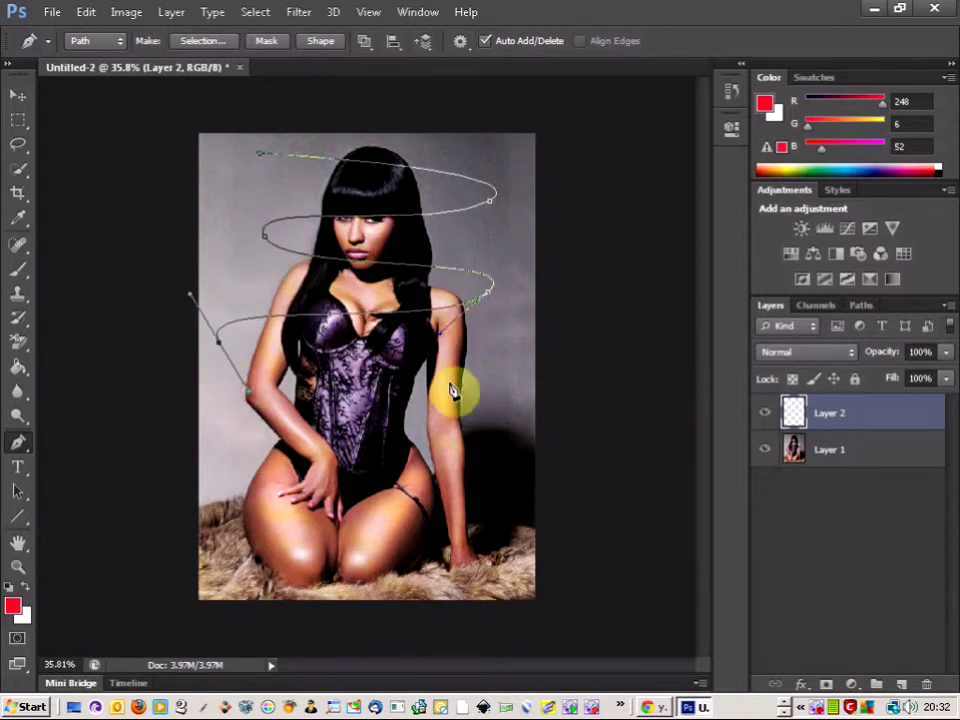
{"action": "left_click_drag", "start_coordinate": [500, 410], "coordinate": [460, 440]}
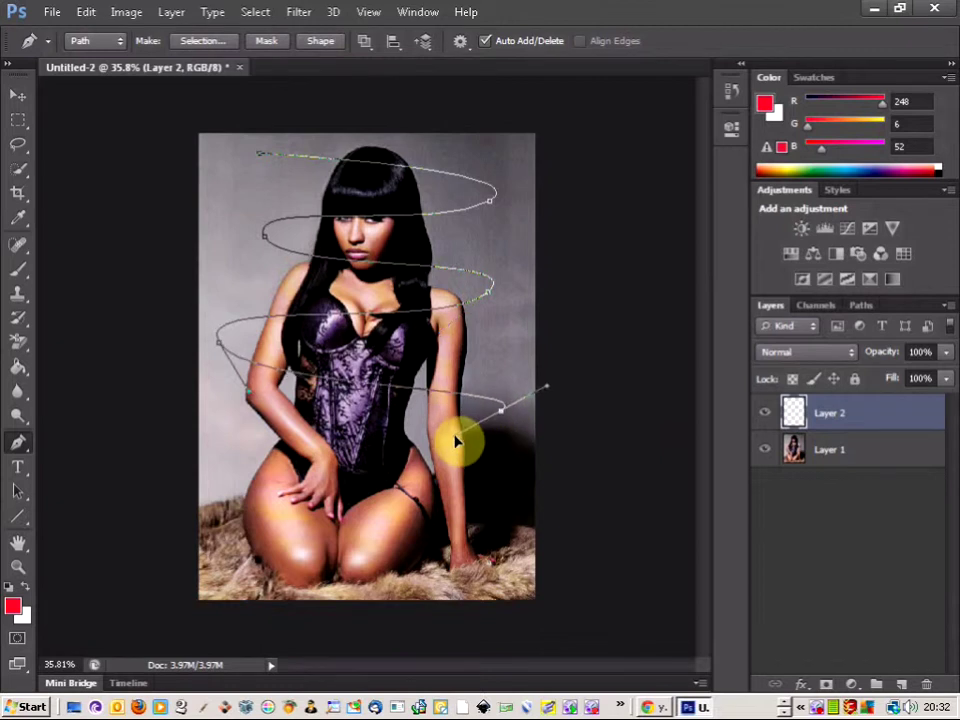
{"action": "left_click_drag", "start_coordinate": [222, 447], "coordinate": [237, 483]}
{"action": "left_click", "coordinate": [497, 494]}
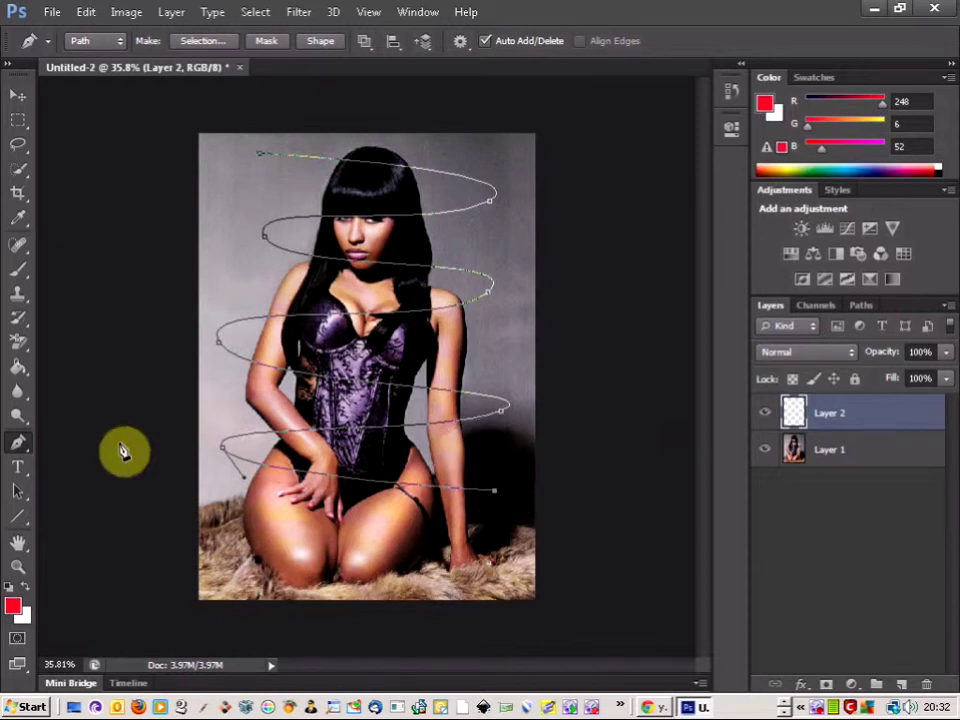
Set up the hard round Brush with a size of 32 px and 100% hardness.
{"action": "left_click", "coordinate": [18, 270]}
{"action": "left_click", "coordinate": [95, 42]}
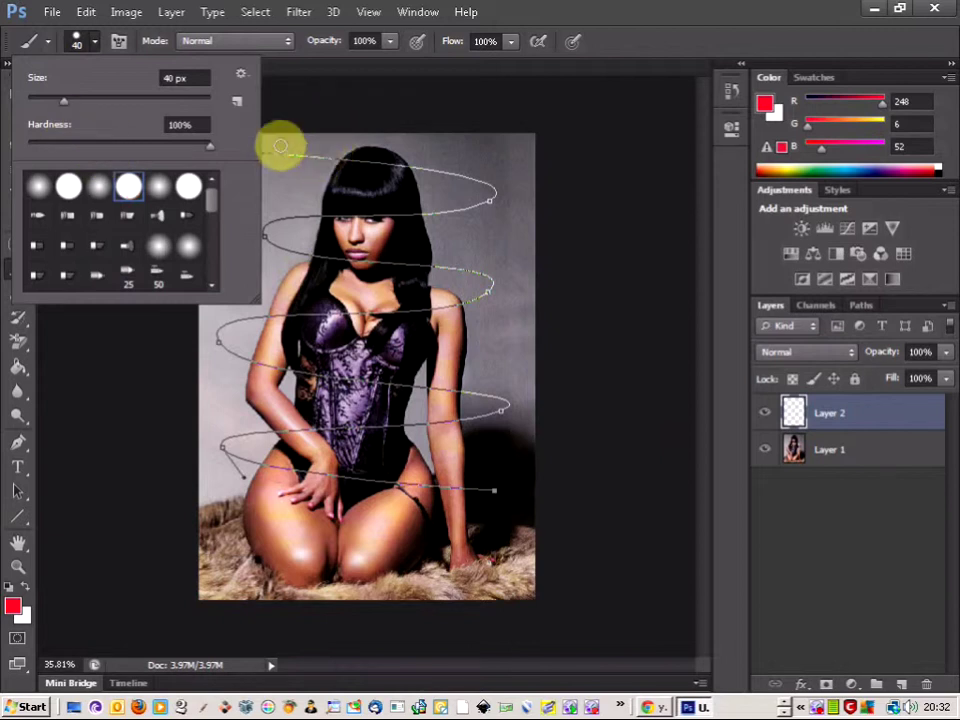
{"action": "left_click_drag", "start_coordinate": [63, 101], "coordinate": [56, 106]}
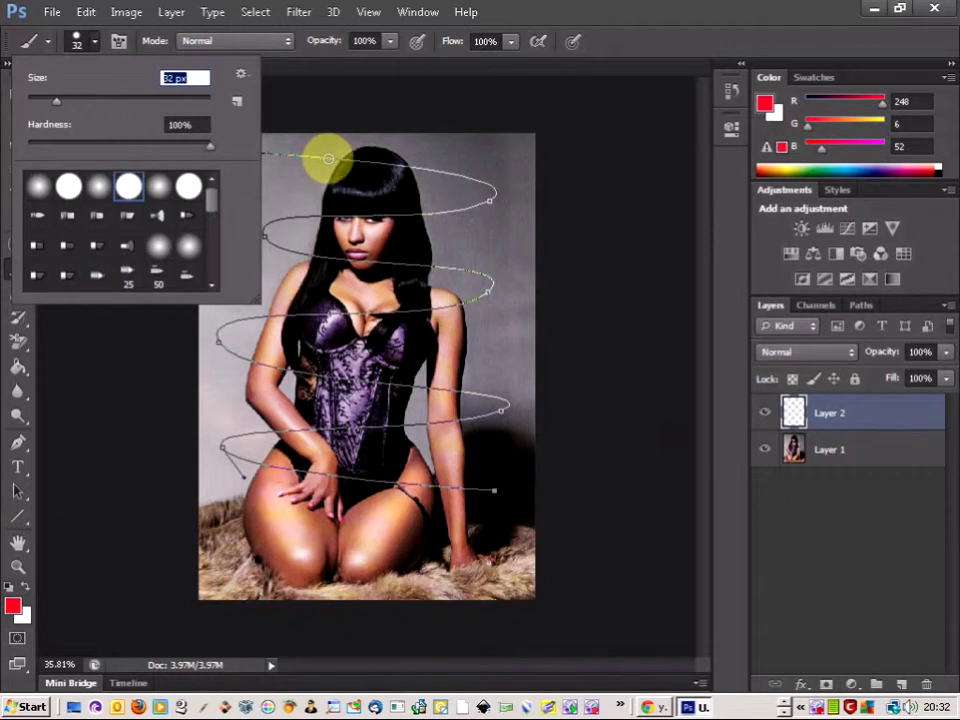
{"action": "left_click", "coordinate": [627, 38]}
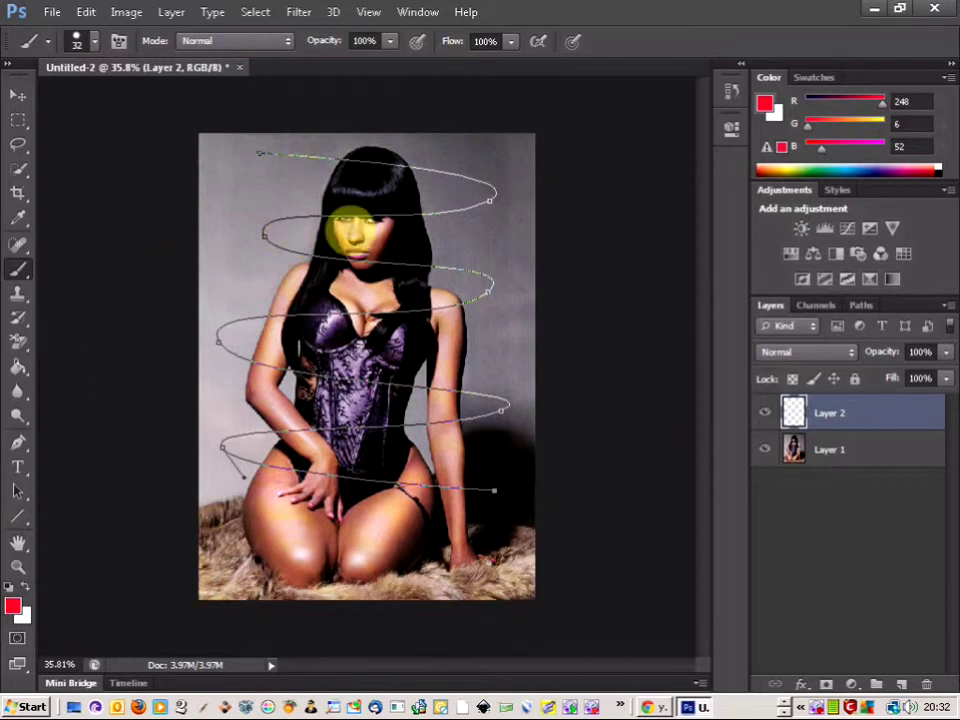
Stroke the zigzag path on Layer 2 using the Brush without simulated pressure, and dismiss the path outline.
{"action": "left_click", "coordinate": [19, 445]}
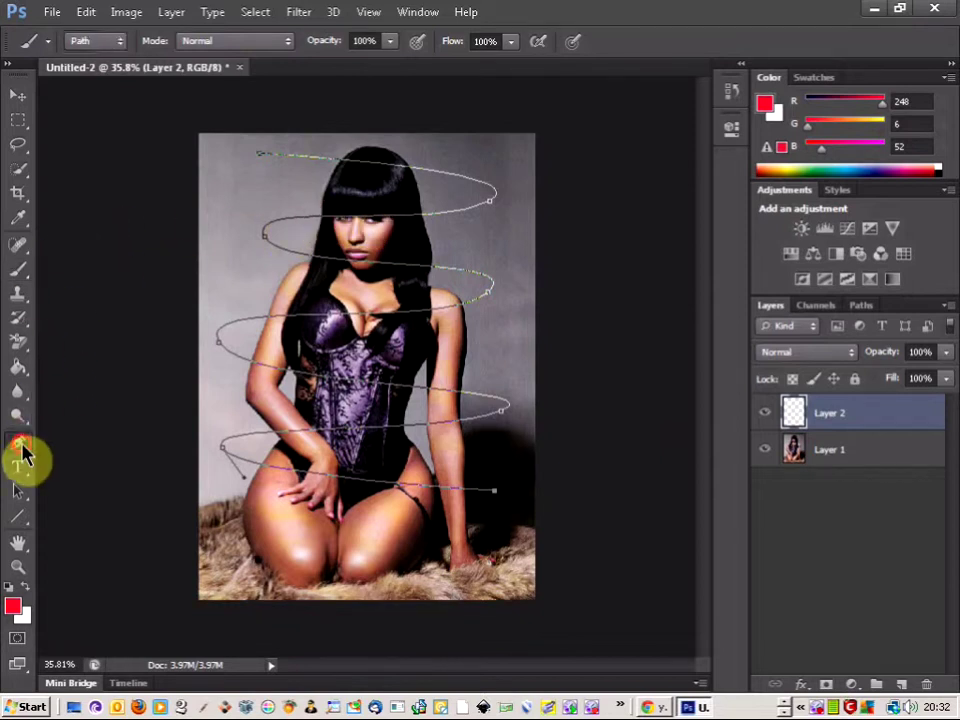
{"action": "right_click", "coordinate": [355, 259]}
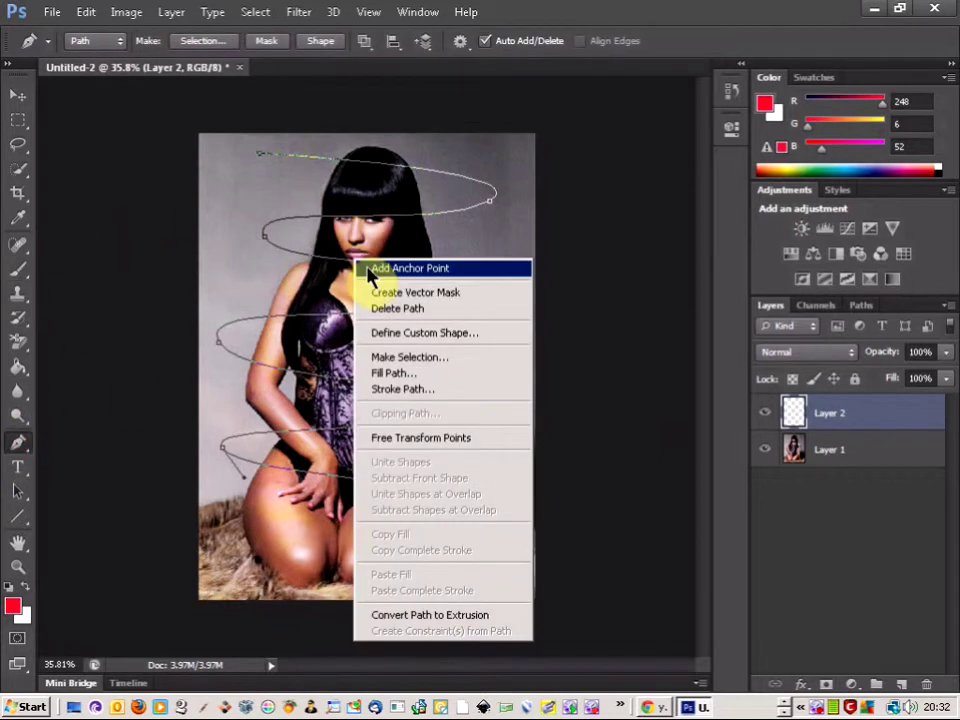
{"action": "left_click", "coordinate": [401, 389]}
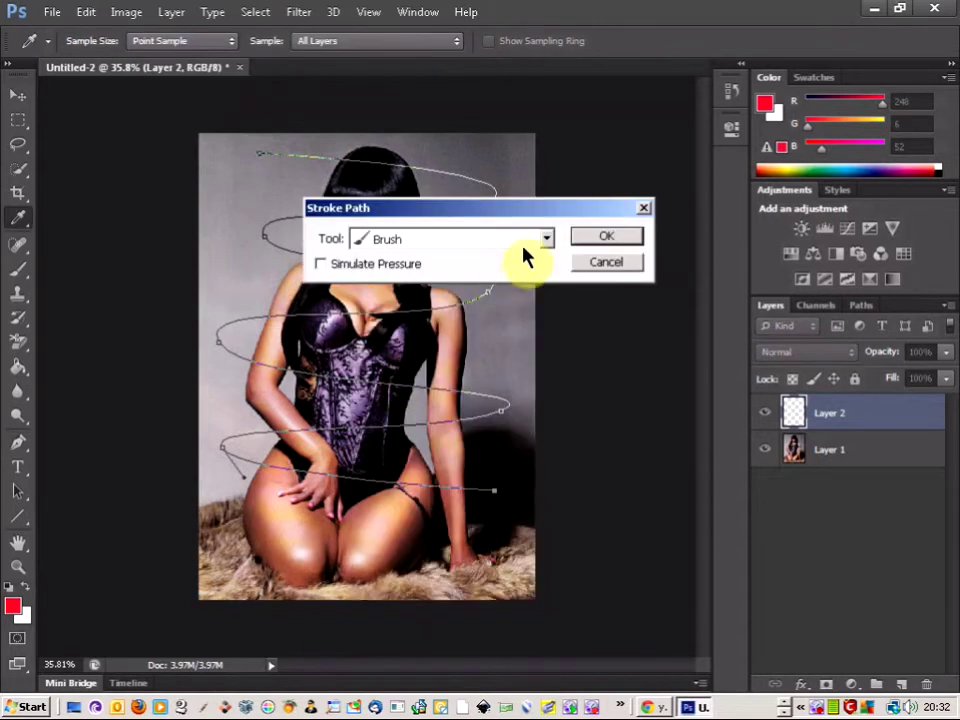
{"action": "left_click", "coordinate": [610, 238]}
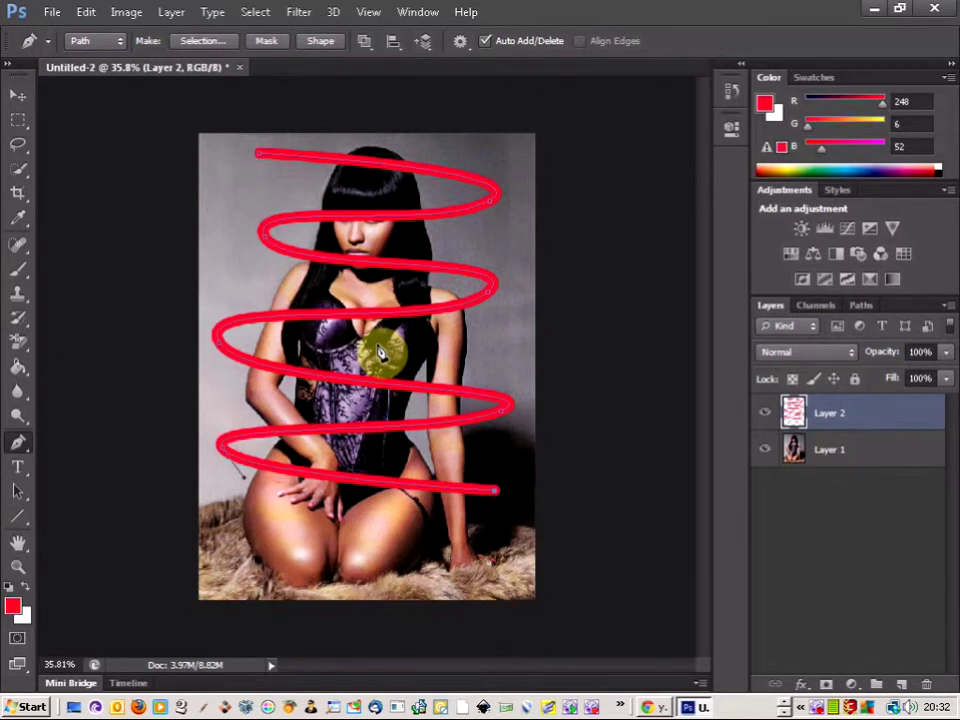
{"action": "key", "text": "Return"}
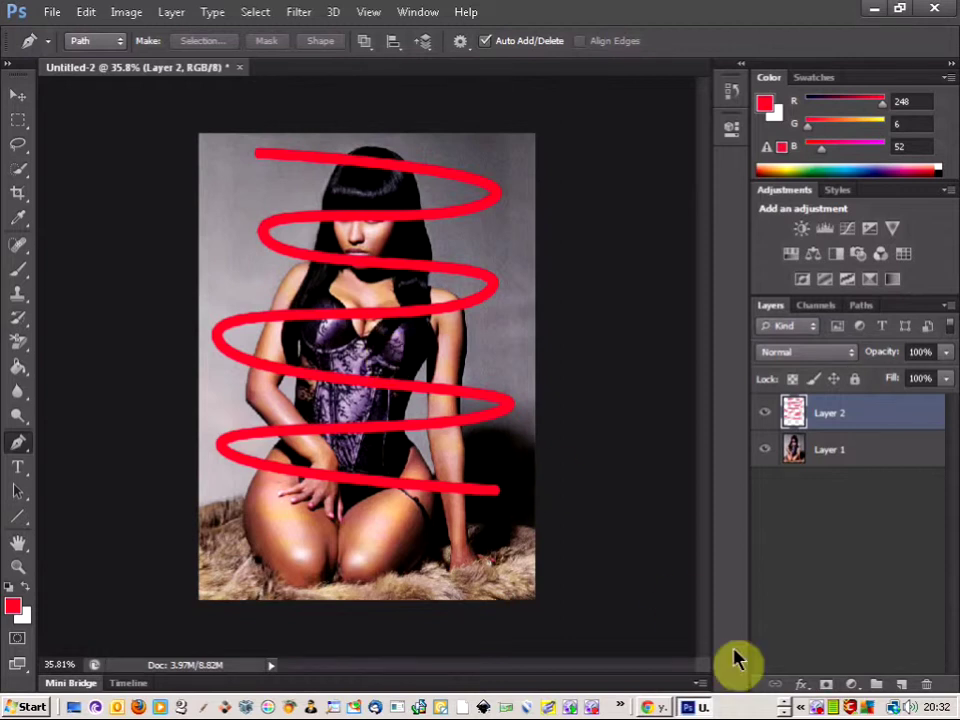
Add a new layer above the red line and set up a soft round Brush of 94 px with 0% hardness.
{"action": "left_click", "coordinate": [902, 686]}
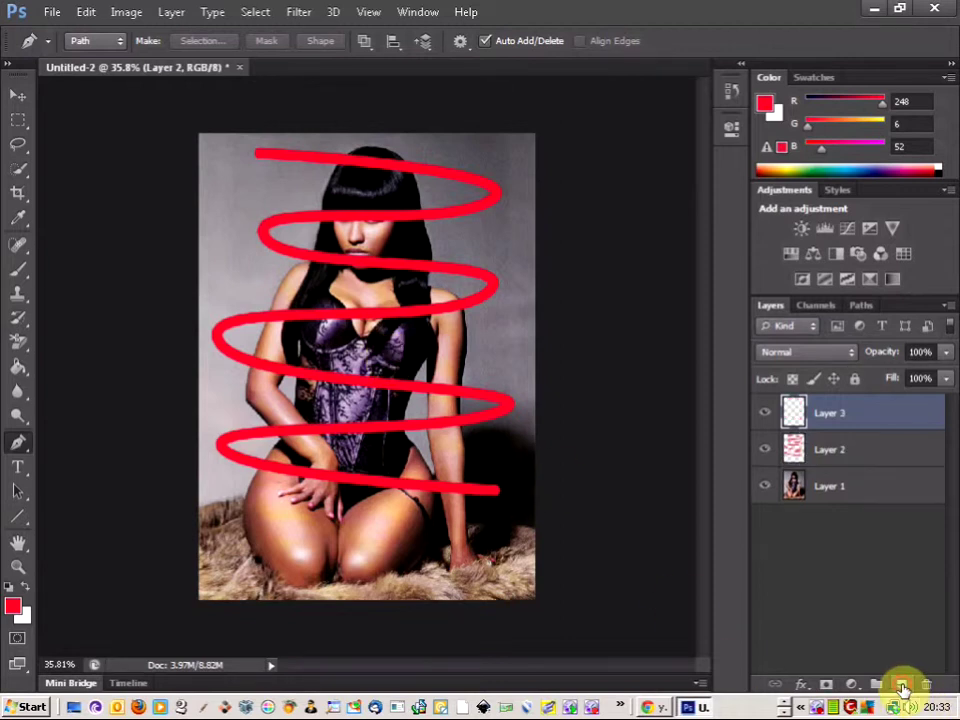
{"action": "left_click", "coordinate": [18, 271]}
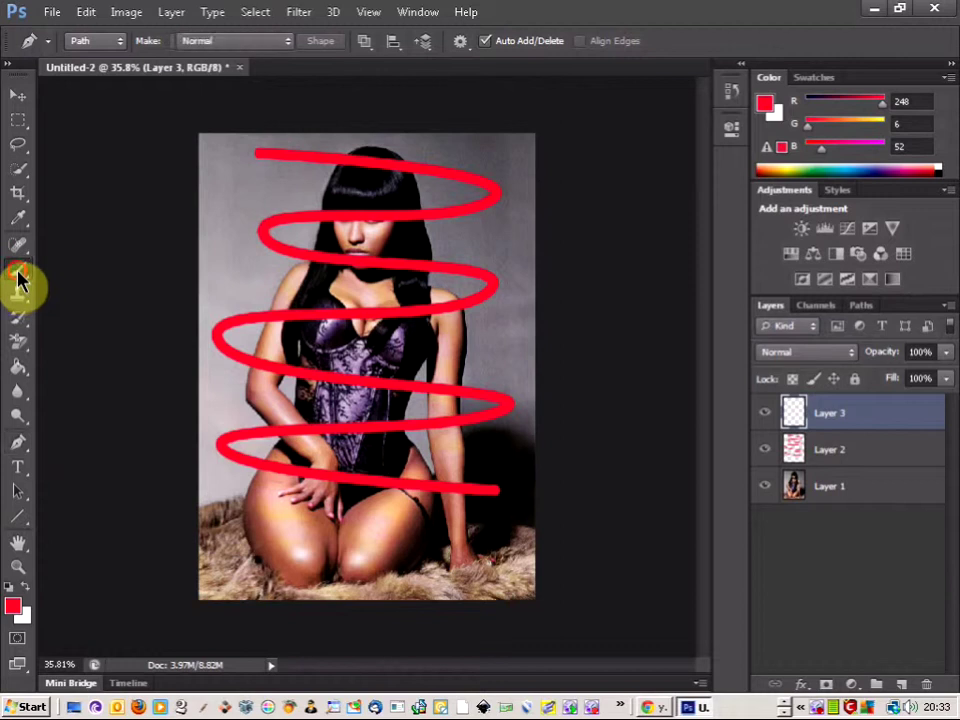
{"action": "left_click", "coordinate": [12, 608]}
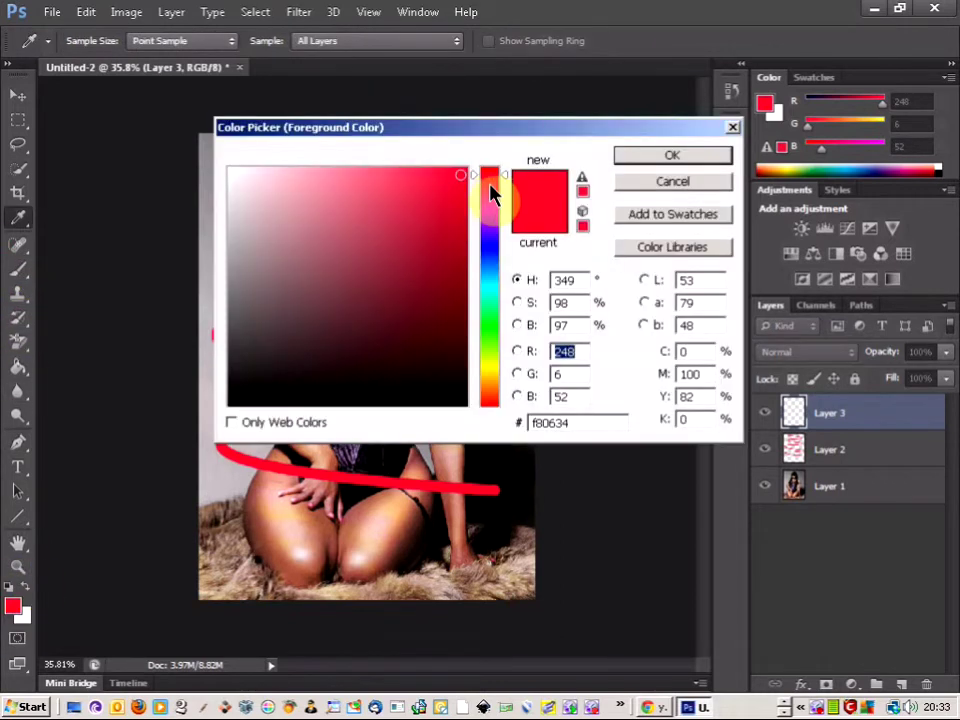
{"action": "left_click", "coordinate": [708, 184]}
{"action": "left_click", "coordinate": [95, 43]}
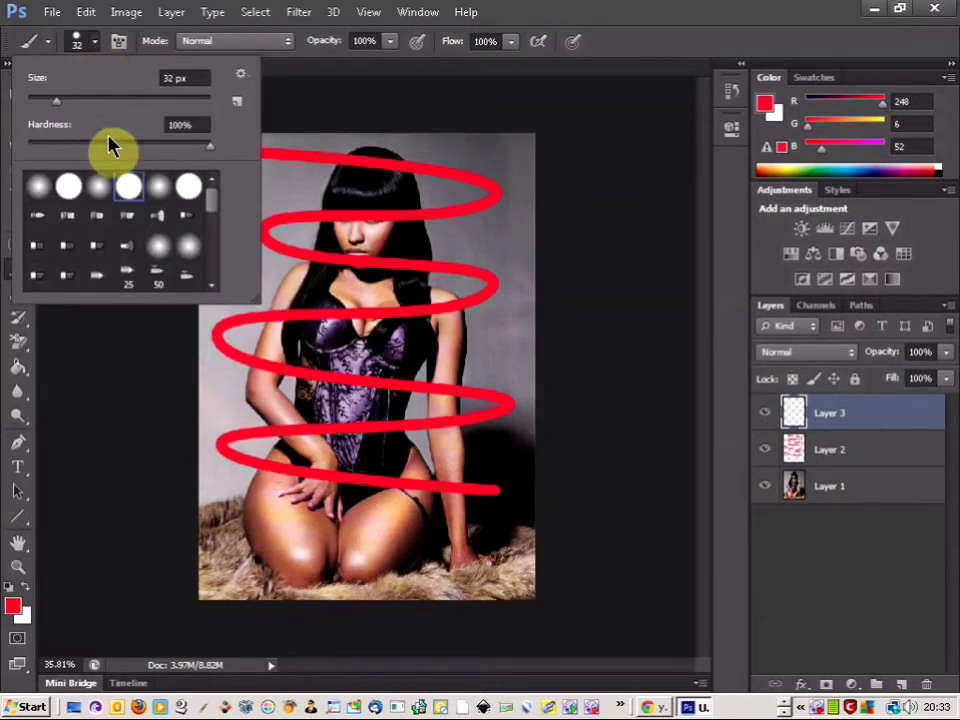
{"action": "left_click", "coordinate": [100, 192]}
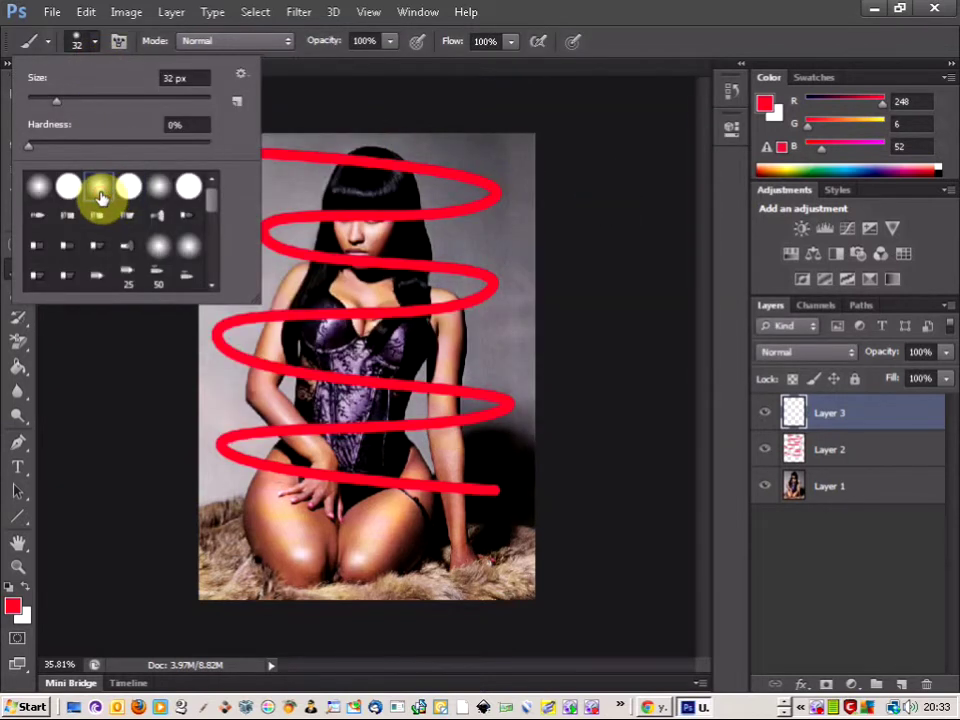
{"action": "left_click_drag", "start_coordinate": [57, 101], "coordinate": [102, 101]}
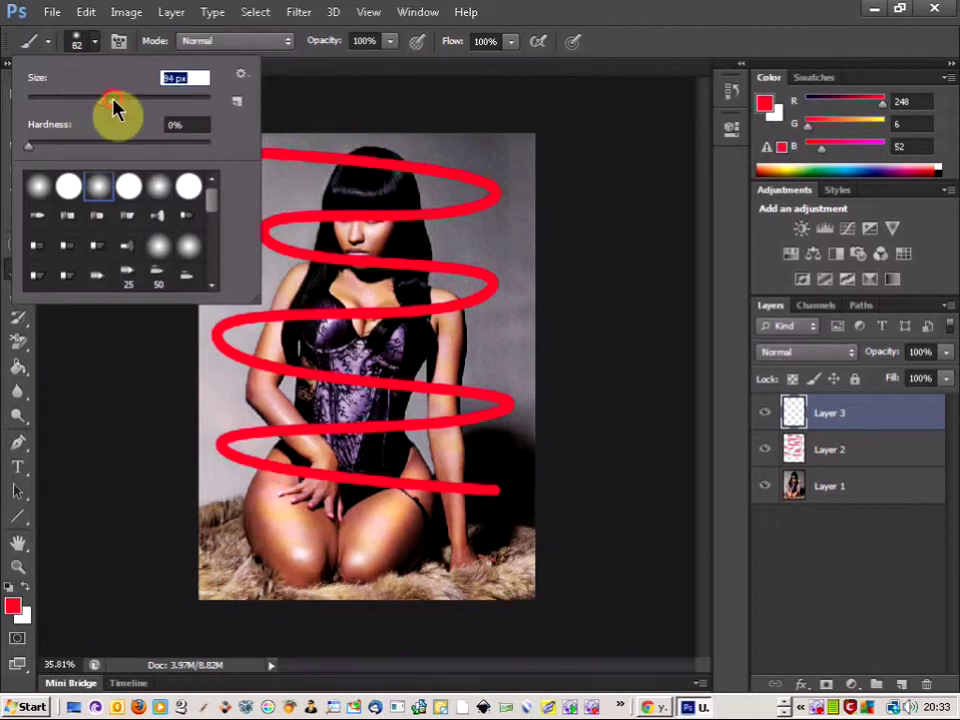
{"action": "left_click_drag", "start_coordinate": [113, 102], "coordinate": [118, 101]}
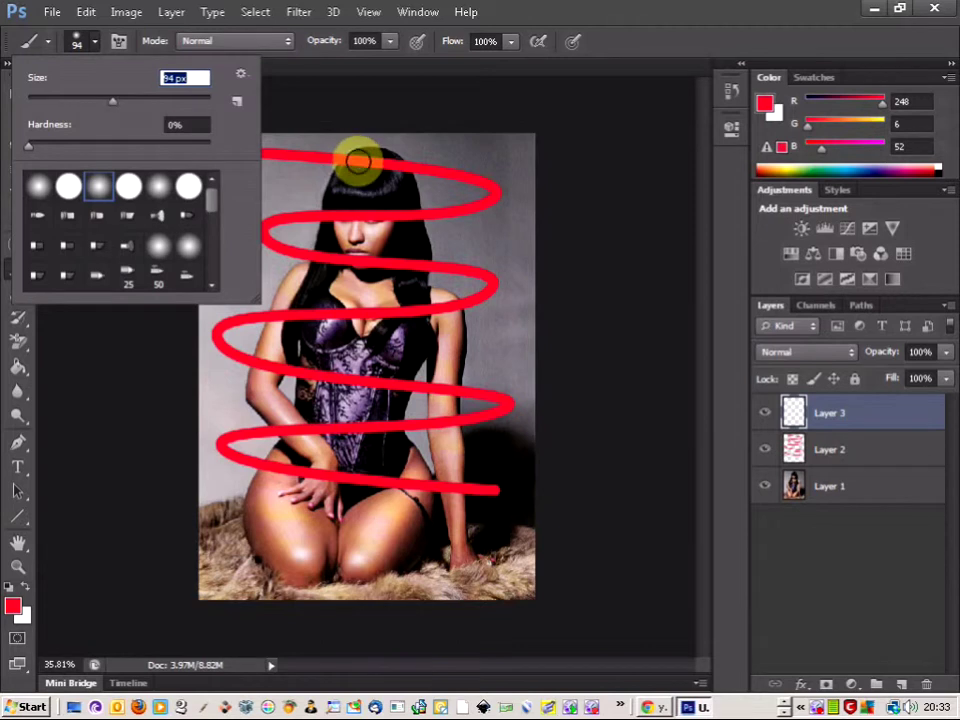
{"action": "left_click", "coordinate": [638, 58]}
Set the foreground color to pink (fa04a6) and paint over the uppermost section of the line on Layer 3.
{"action": "left_click", "coordinate": [12, 606]}
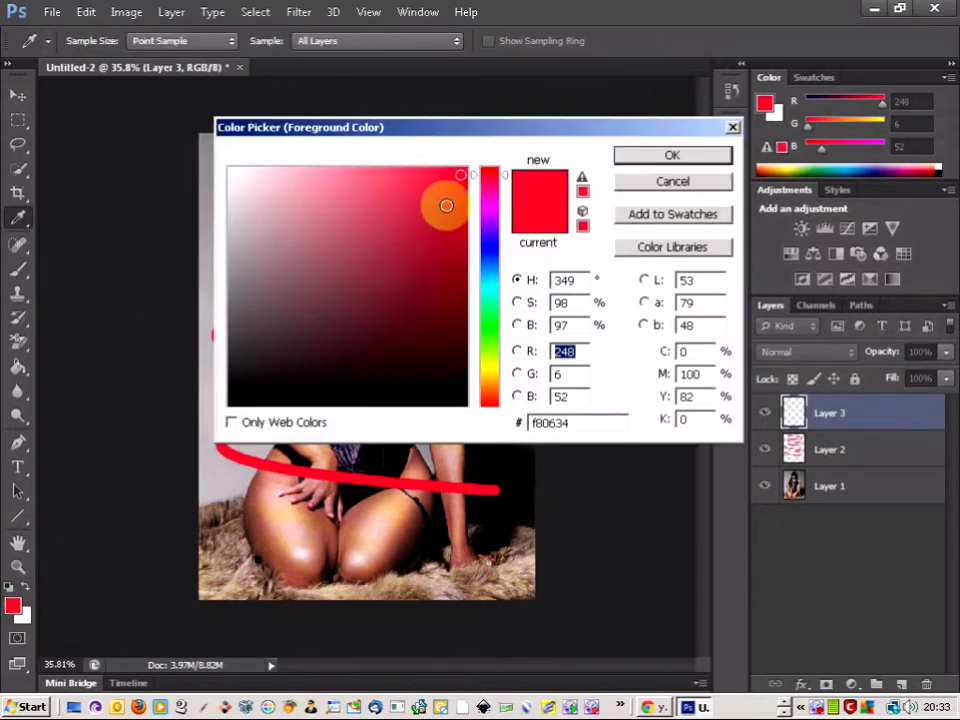
{"action": "left_click_drag", "start_coordinate": [489, 183], "coordinate": [497, 204]}
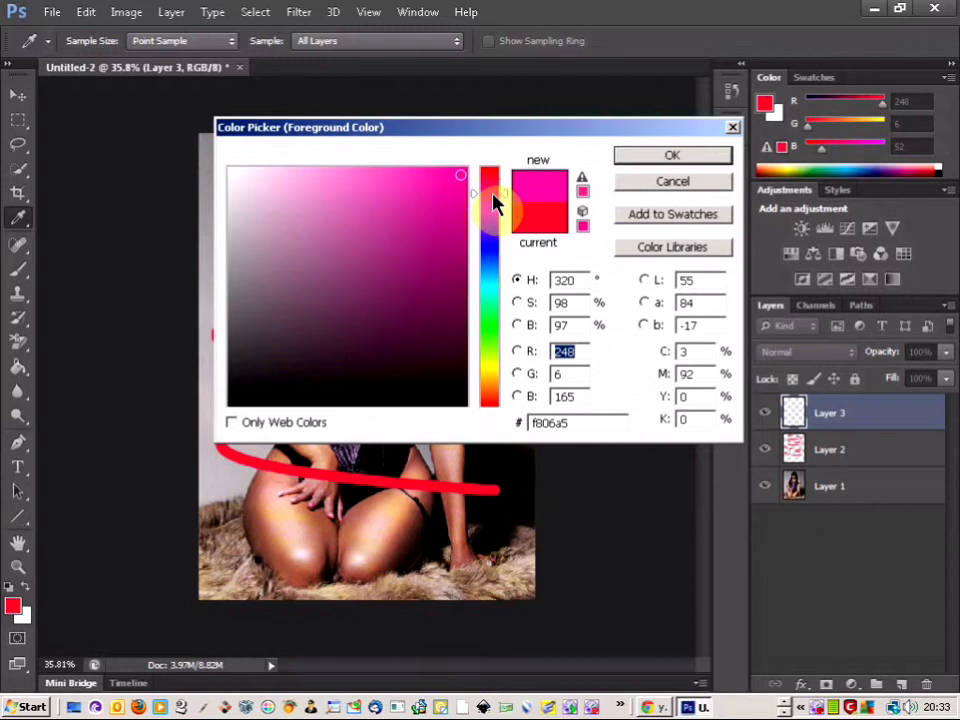
{"action": "left_click", "coordinate": [463, 171]}
{"action": "left_click", "coordinate": [632, 155]}
{"action": "mouse_move", "coordinate": [252, 152]}
{"action": "left_mouse_down"}
{"action": "mouse_move", "coordinate": [424, 168]}
{"action": "mouse_move", "coordinate": [496, 195]}
{"action": "mouse_move", "coordinate": [469, 209]}
{"action": "mouse_move", "coordinate": [489, 188]}
{"action": "mouse_move", "coordinate": [449, 169]}
{"action": "mouse_move", "coordinate": [240, 153]}
{"action": "left_mouse_up"}
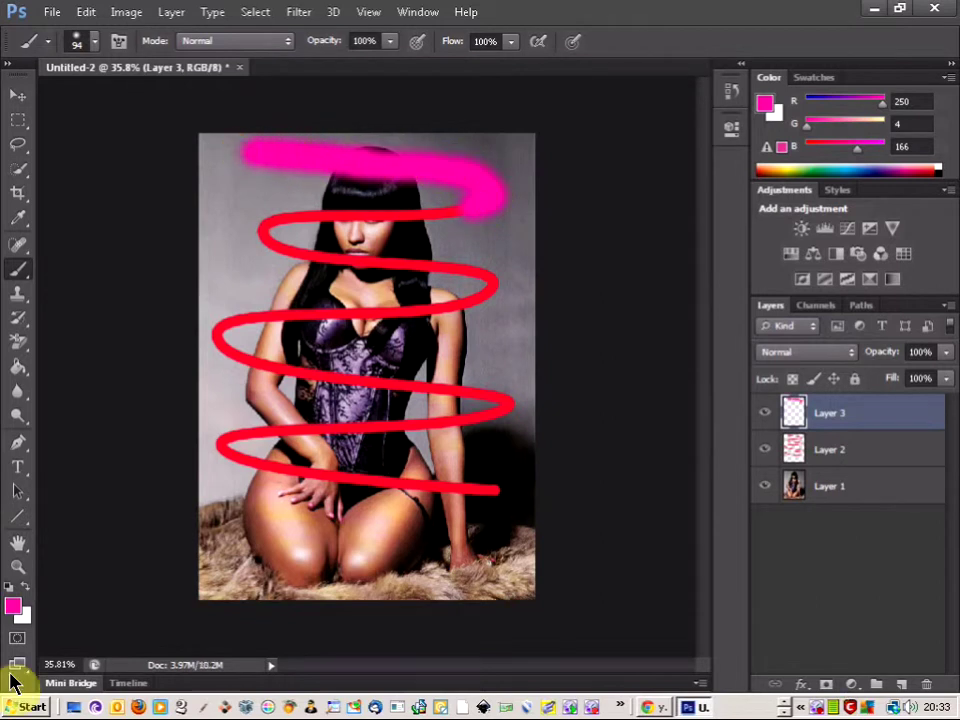
Paint the remaining line sections purple, blue, light blue, green, yellow, orange and red on Layer 3, and clip it to Layer 2.
{"action": "left_click", "coordinate": [13, 606]}
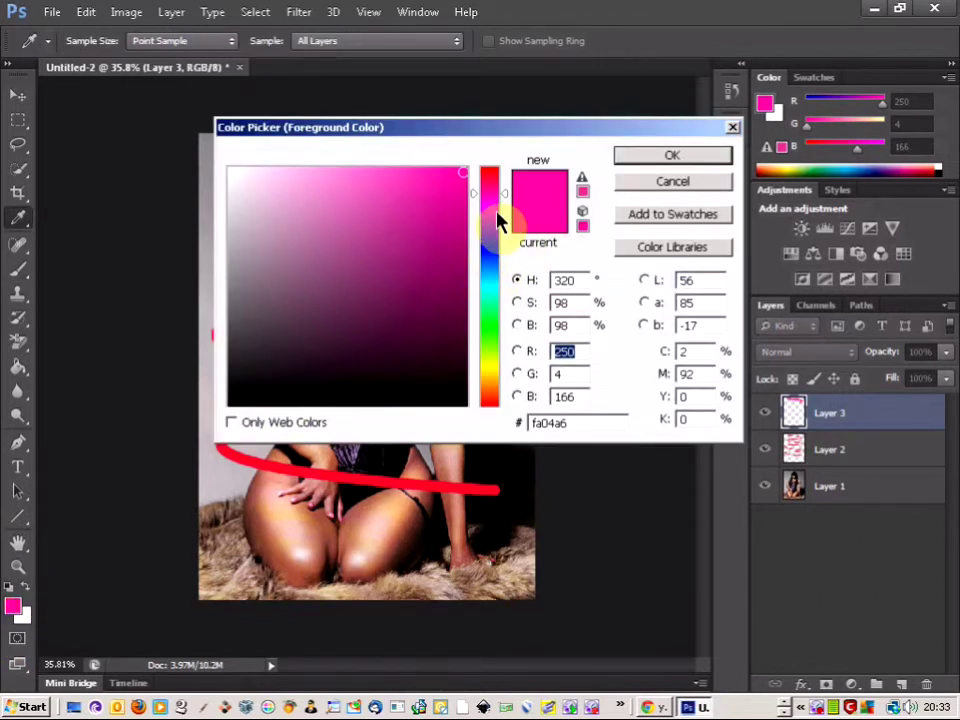
{"action": "mouse_move", "coordinate": [499, 230]}
{"action": "left_mouse_down"}
{"action": "mouse_move", "coordinate": [481, 207]}
{"action": "mouse_move", "coordinate": [396, 206]}
{"action": "mouse_move", "coordinate": [461, 214]}
{"action": "mouse_move", "coordinate": [285, 212]}
{"action": "mouse_move", "coordinate": [265, 220]}
{"action": "mouse_move", "coordinate": [277, 231]}
{"action": "left_mouse_up"}
{"action": "left_click", "coordinate": [626, 163]}
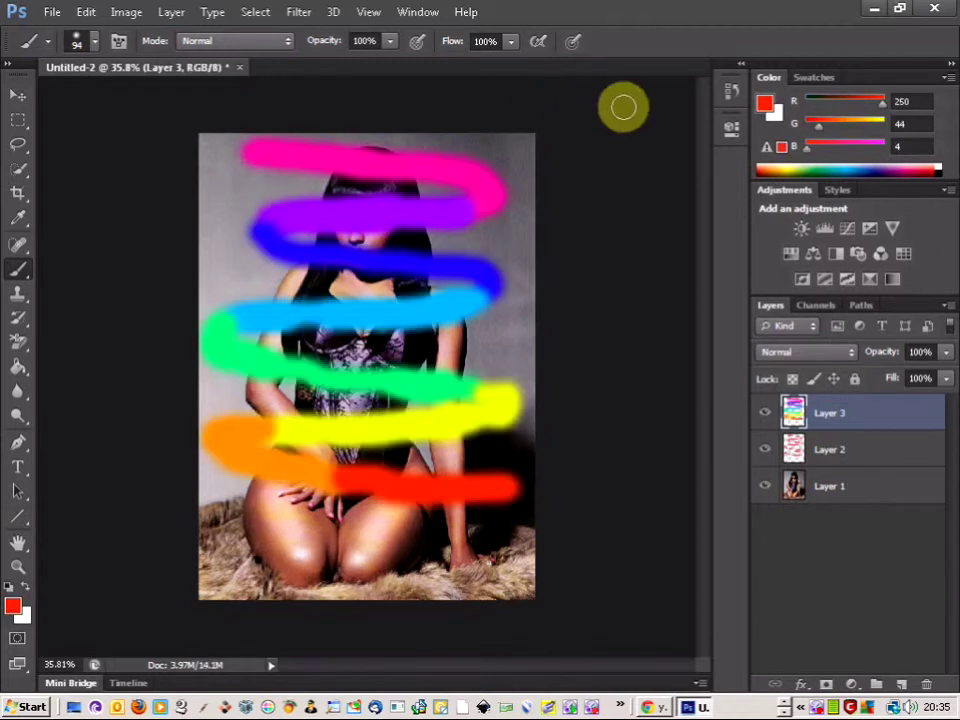
{"action": "right_click", "coordinate": [887, 418]}
{"action": "left_click", "coordinate": [679, 314]}
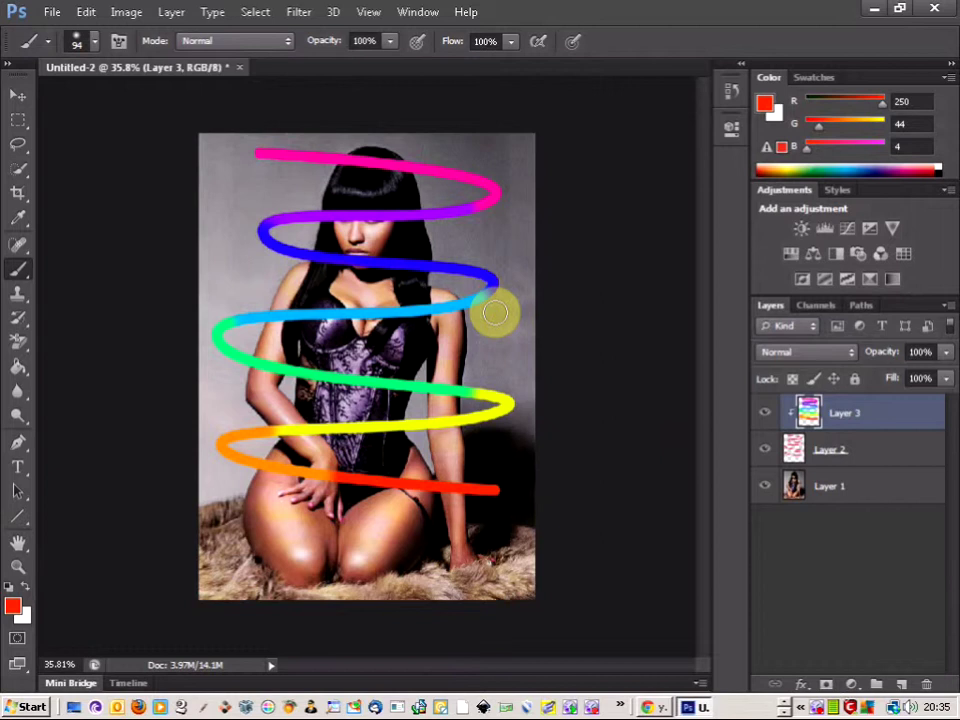
Add a white Outer Glow to Layer 2 with Normal blend mode and 100% opacity.
{"action": "left_click", "coordinate": [882, 452]}
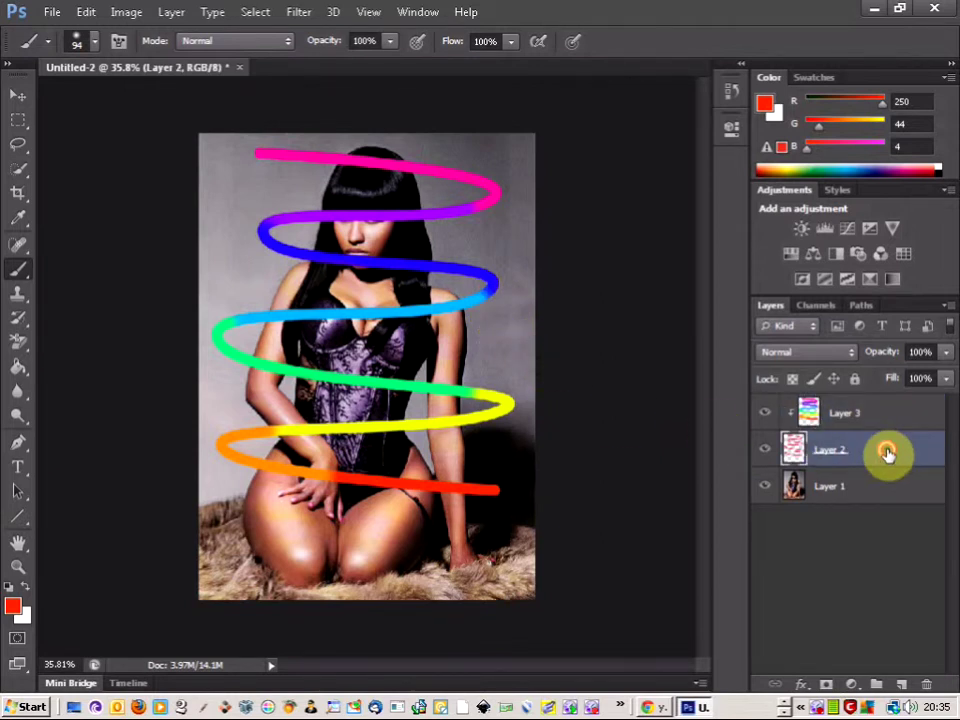
{"action": "double_click", "coordinate": [887, 452]}
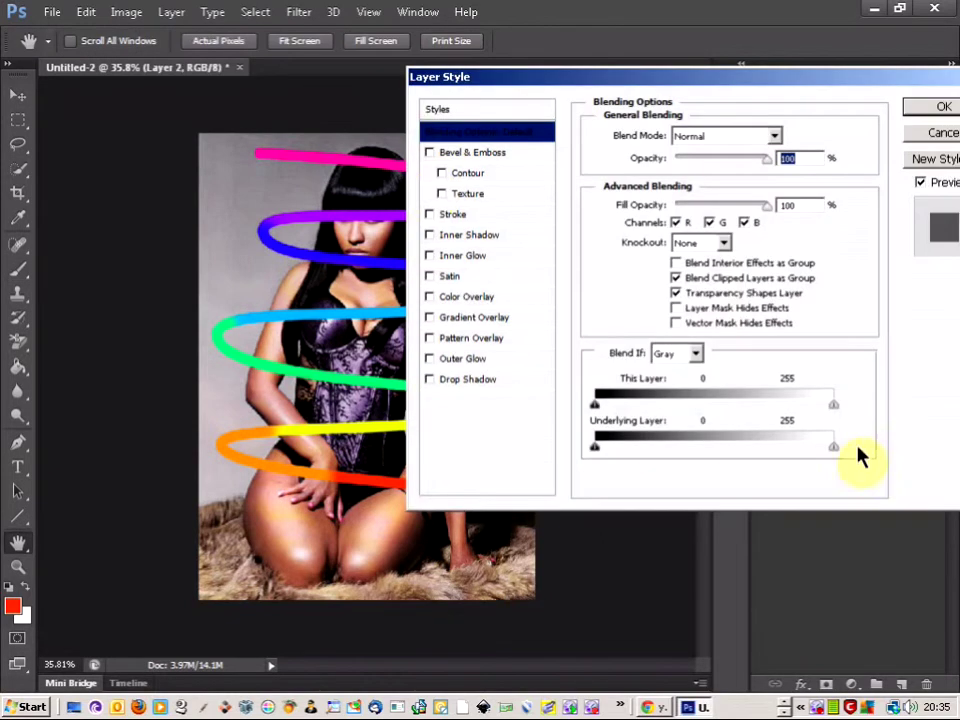
{"action": "left_click", "coordinate": [461, 360]}
{"action": "left_click", "coordinate": [728, 138]}
{"action": "left_click", "coordinate": [716, 158]}
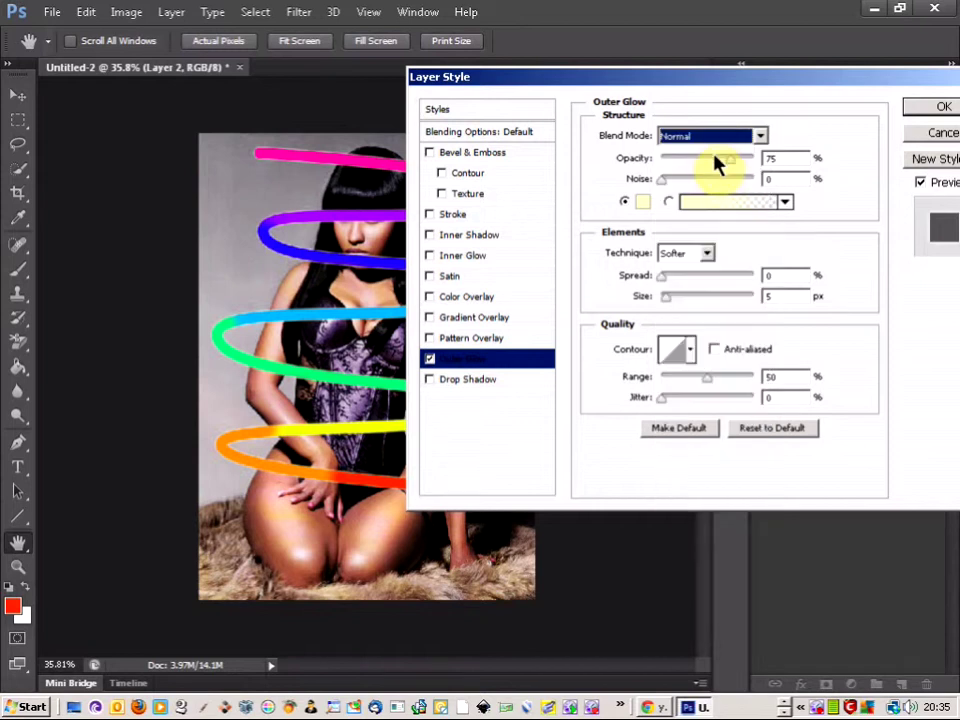
{"action": "left_click", "coordinate": [643, 201]}
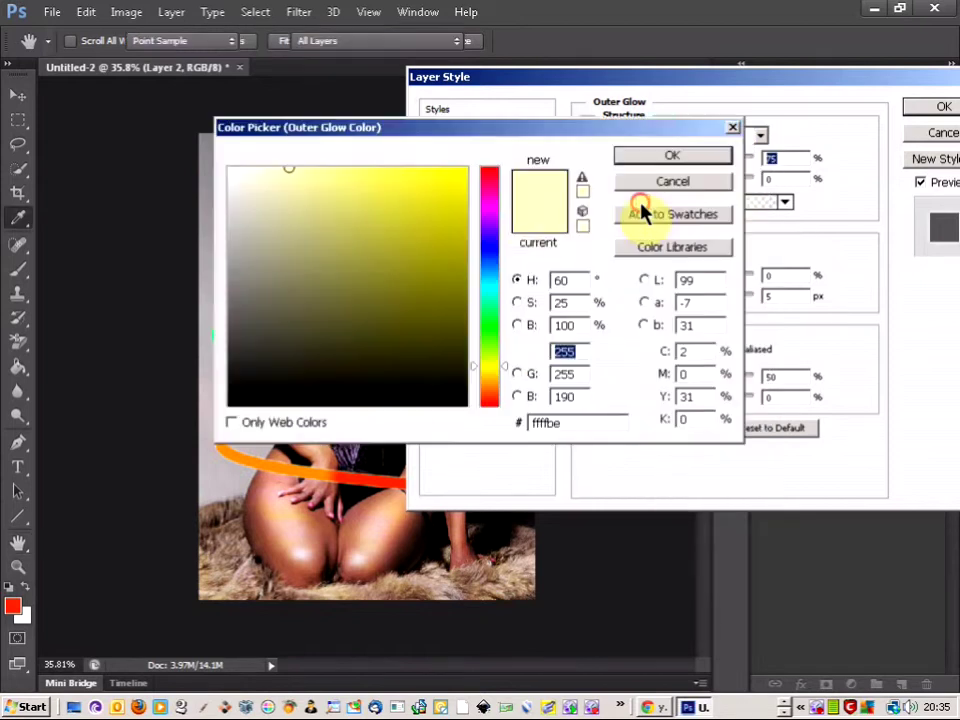
{"action": "left_click", "coordinate": [229, 172]}
{"action": "left_click", "coordinate": [668, 157]}
{"action": "left_click_drag", "start_coordinate": [725, 162], "coordinate": [757, 176]}
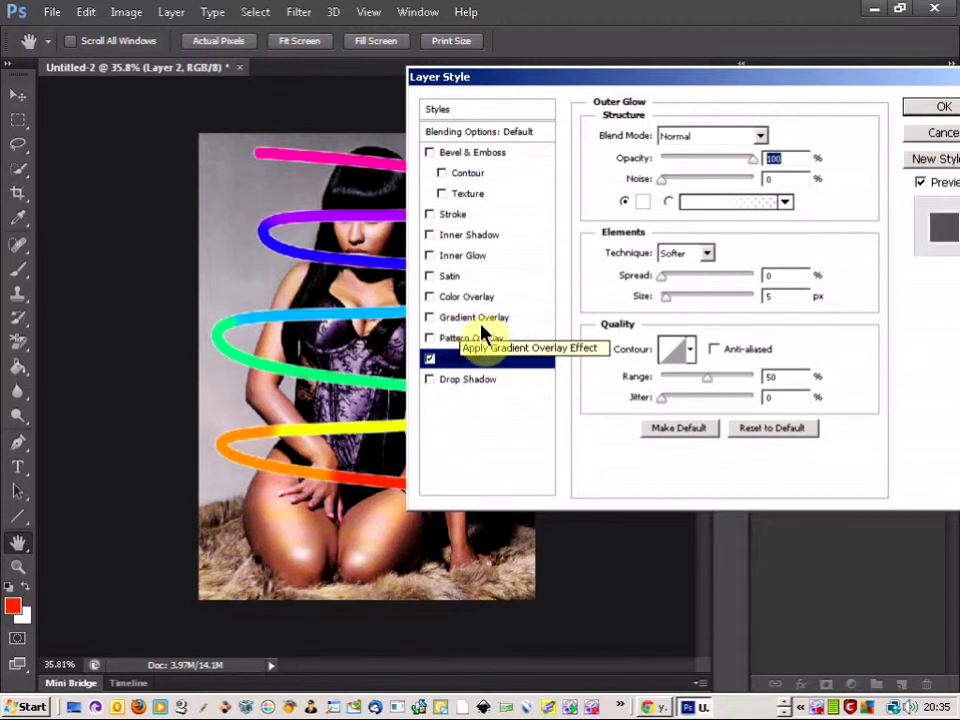
Add a 1 px outside Stroke to Layer 2 in near-white (fbfafa).
{"action": "left_click", "coordinate": [465, 218]}
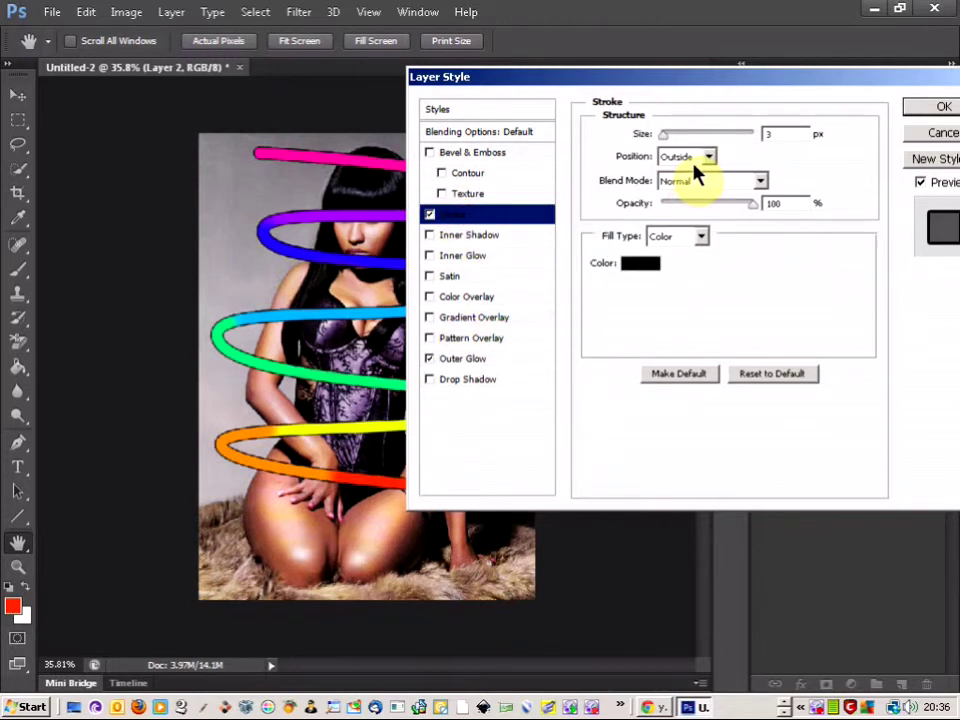
{"action": "left_click", "coordinate": [664, 136]}
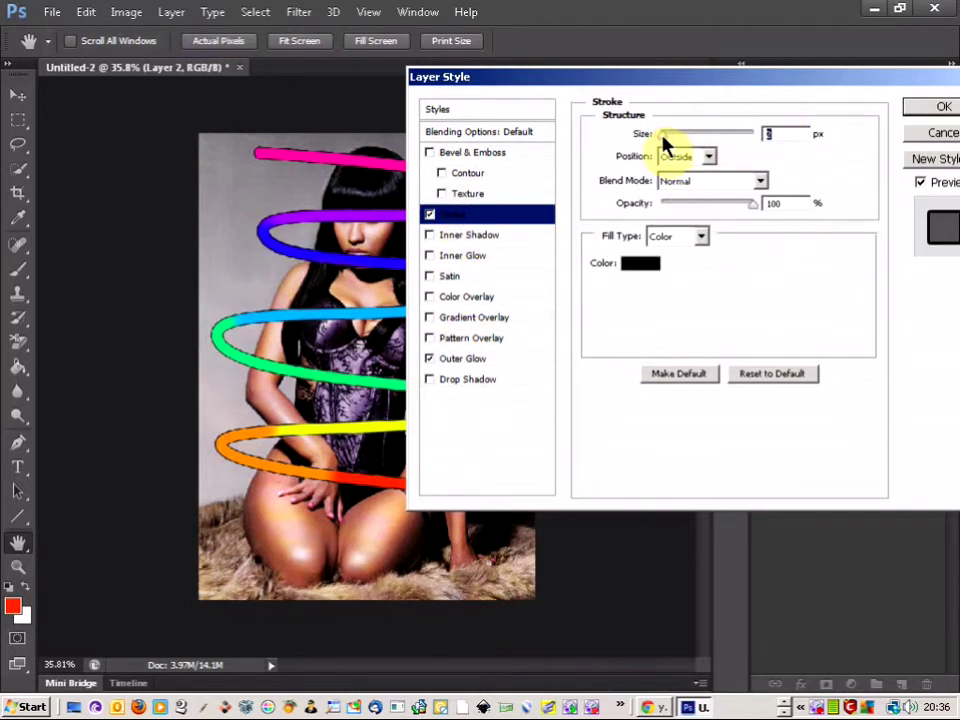
{"action": "left_click", "coordinate": [640, 265]}
{"action": "left_click", "coordinate": [231, 171]}
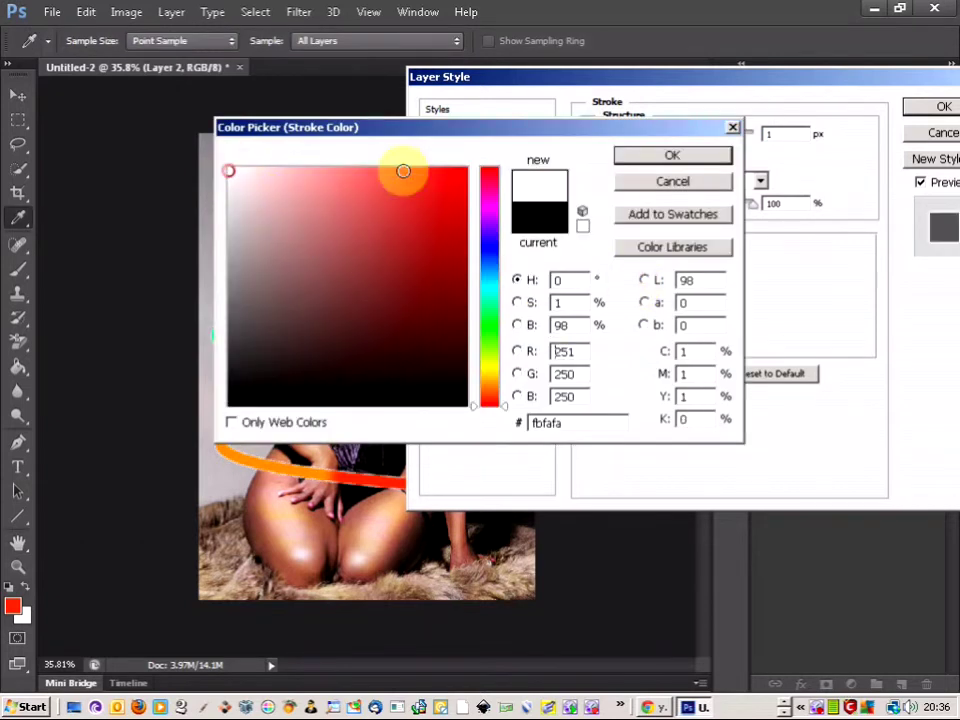
{"action": "left_click", "coordinate": [672, 158]}
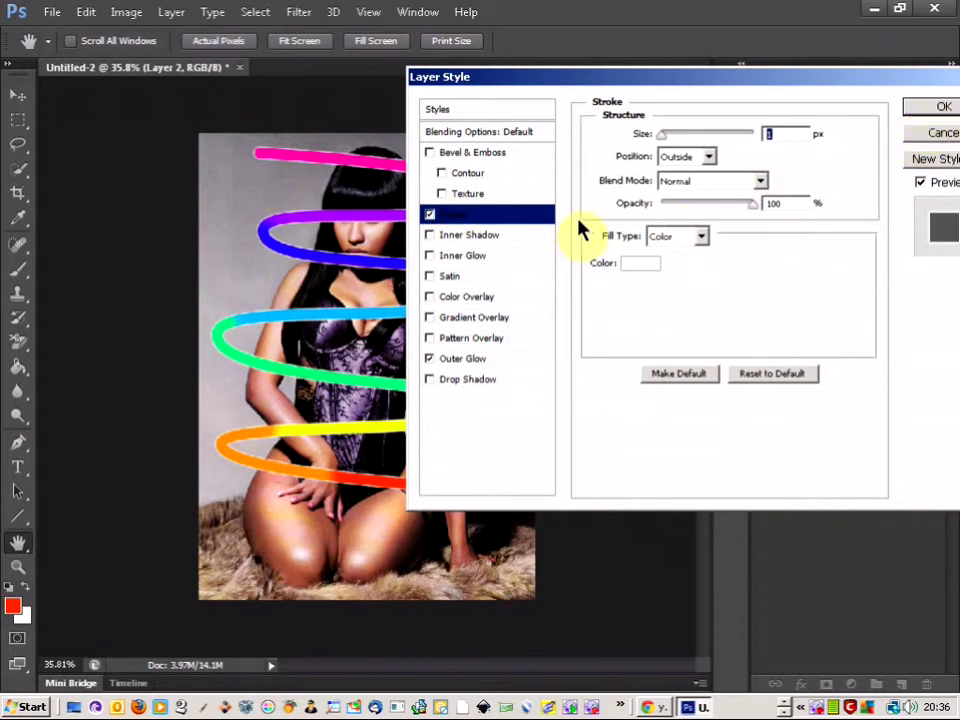
Apply the Stroke, add a layer mask to Layer 2, and paint black on the mask over the pink line at the hair.
{"action": "left_click", "coordinate": [927, 109]}
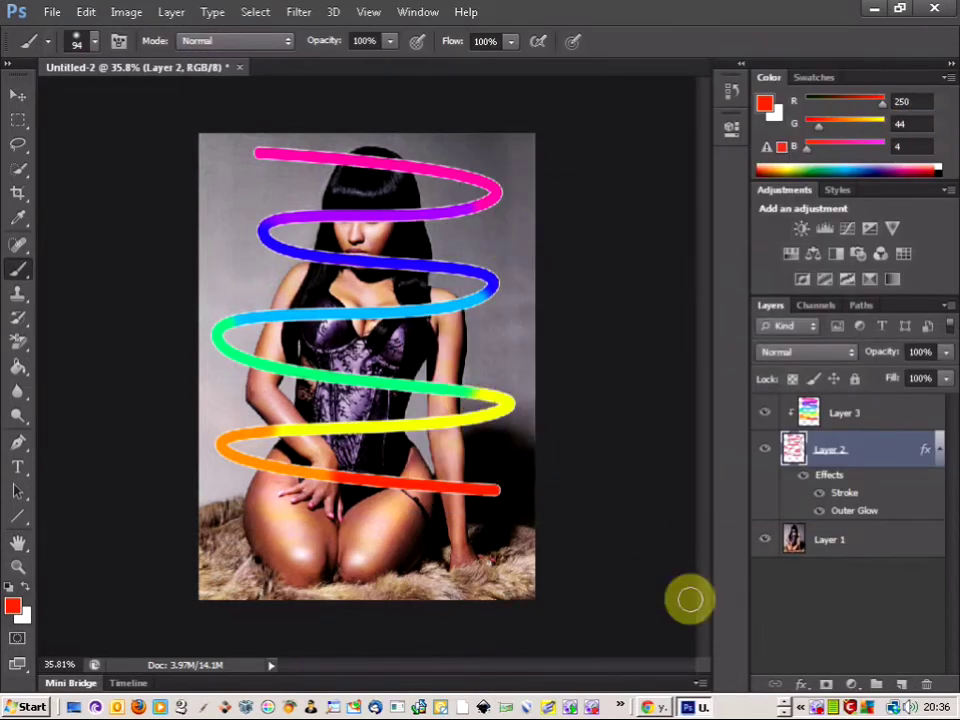
{"action": "left_click", "coordinate": [826, 688]}
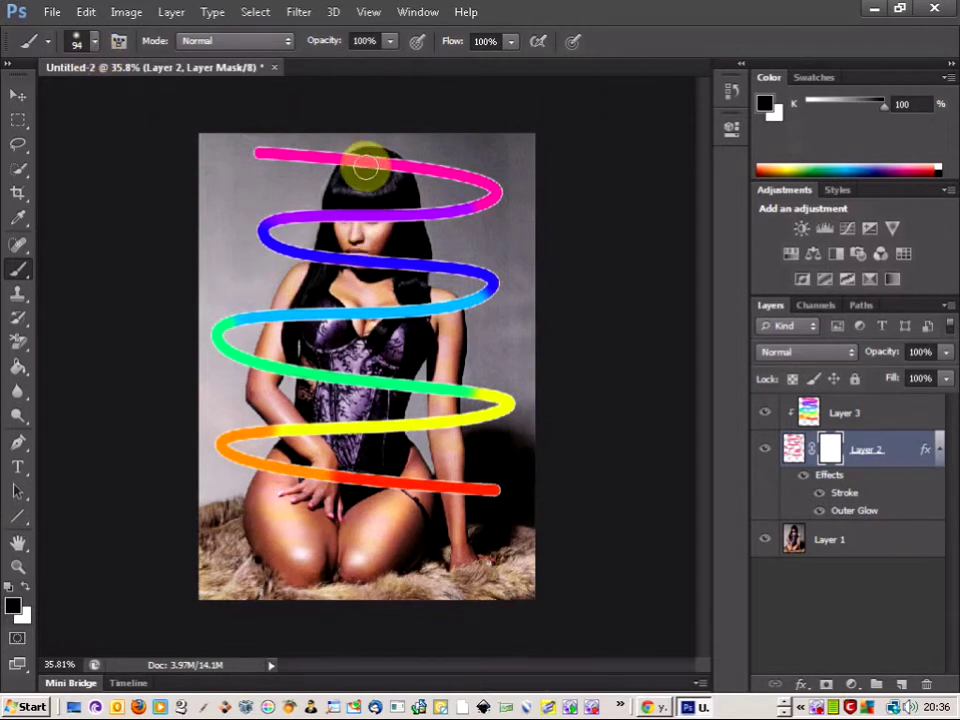
{"action": "scroll", "coordinate": [366, 163], "scroll_direction": "up", "scroll_amount": 5}
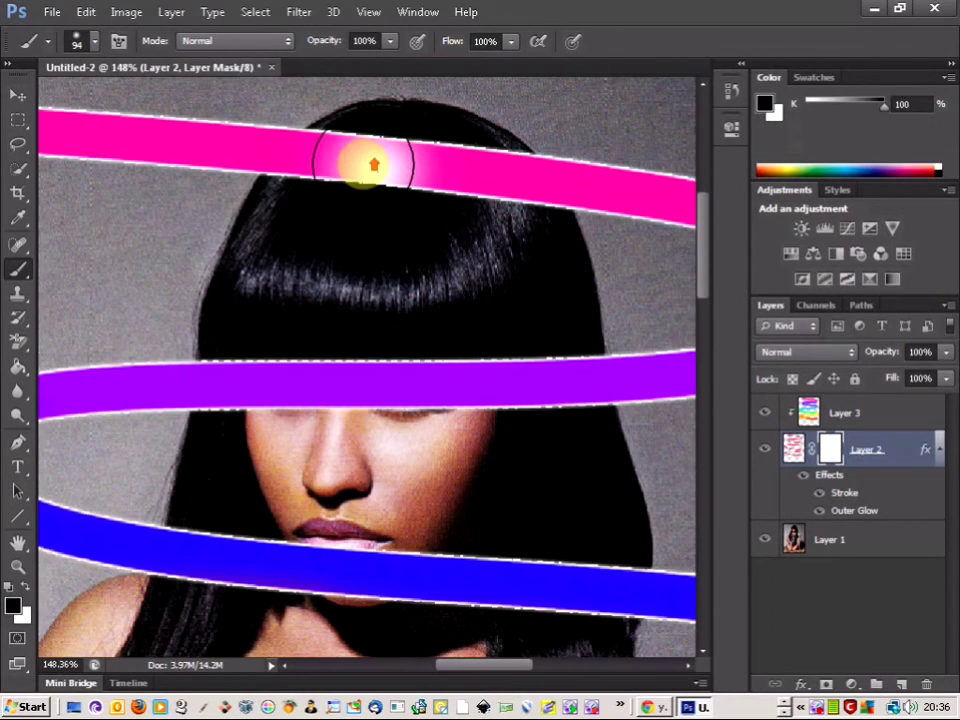
{"action": "scroll", "coordinate": [374, 165], "scroll_direction": "up", "scroll_amount": 3}
{"action": "mouse_move", "coordinate": [369, 158]}
{"action": "left_mouse_down"}
{"action": "mouse_move", "coordinate": [375, 188]}
{"action": "mouse_move", "coordinate": [422, 184]}
{"action": "left_mouse_up"}
Switch to a hard round brush with 100% hardness and mask out the pink line where it crosses the woman's hair.
{"action": "left_click", "coordinate": [76, 42]}
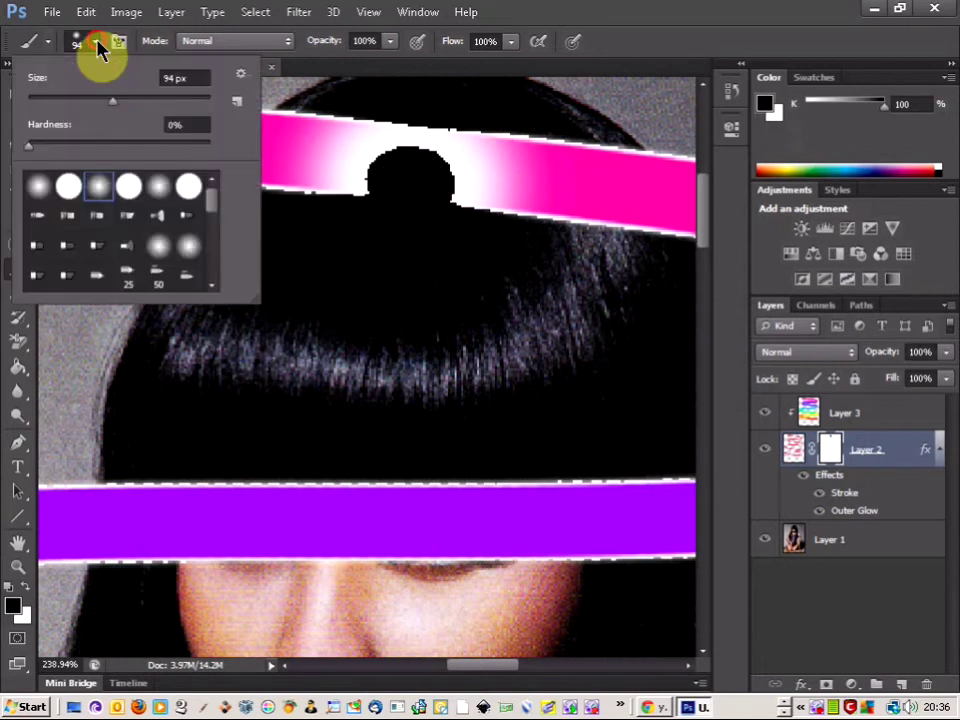
{"action": "left_click", "coordinate": [72, 190]}
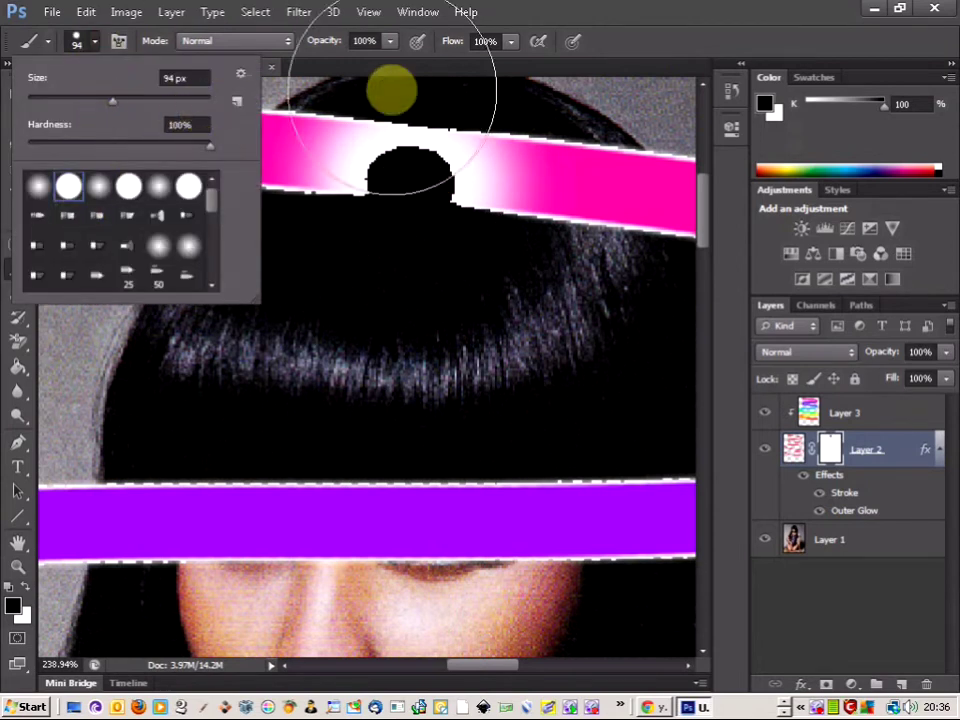
{"action": "left_click", "coordinate": [662, 47]}
{"action": "mouse_move", "coordinate": [440, 167]}
{"action": "left_mouse_down"}
{"action": "mouse_move", "coordinate": [396, 206]}
{"action": "mouse_move", "coordinate": [323, 205]}
{"action": "mouse_move", "coordinate": [295, 228]}
{"action": "mouse_move", "coordinate": [331, 200]}
{"action": "left_mouse_up"}
{"action": "left_click", "coordinate": [332, 195]}
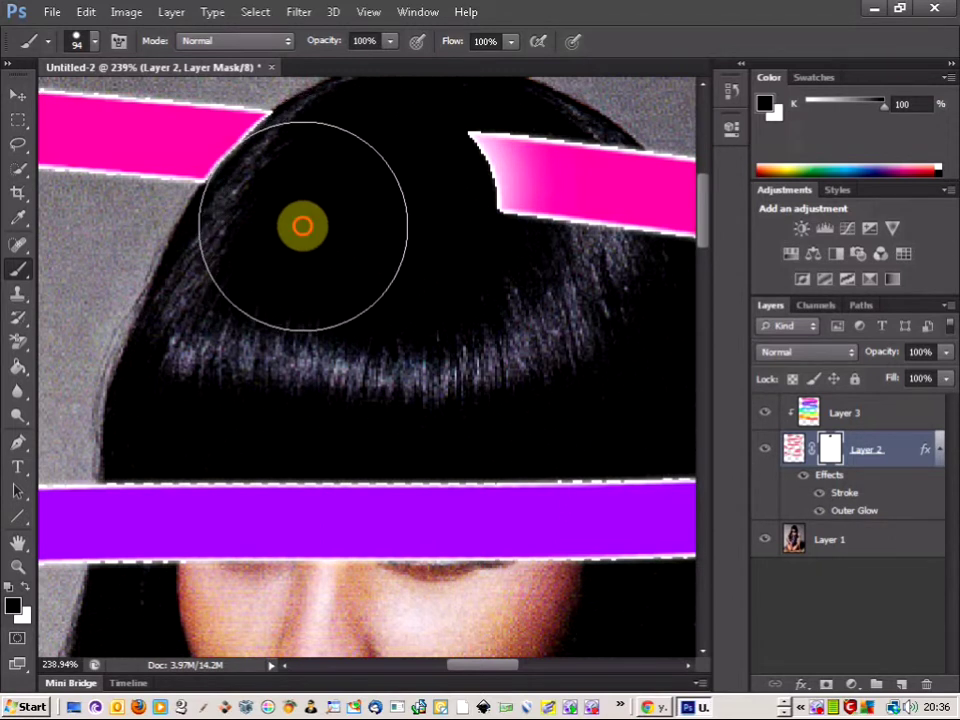
{"action": "left_click", "coordinate": [287, 238]}
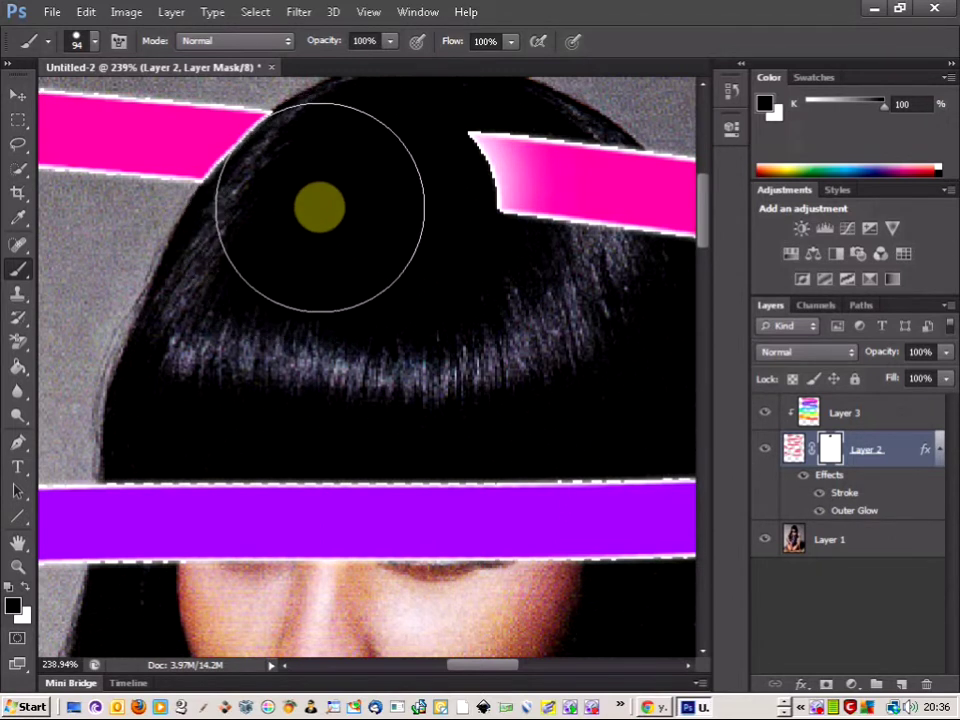
{"action": "left_click", "coordinate": [324, 202]}
{"action": "mouse_move", "coordinate": [324, 202]}
{"action": "left_mouse_down"}
{"action": "mouse_move", "coordinate": [409, 201]}
{"action": "mouse_move", "coordinate": [560, 228]}
{"action": "mouse_move", "coordinate": [581, 450]}
{"action": "left_mouse_up"}
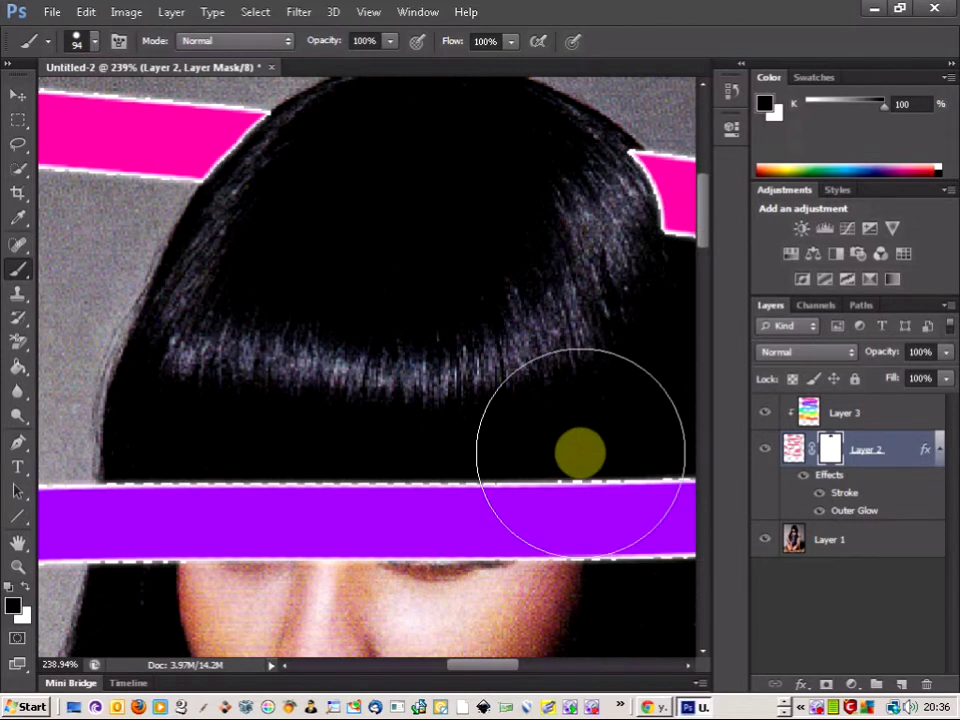
{"action": "left_click_drag", "start_coordinate": [497, 676], "coordinate": [521, 677]}
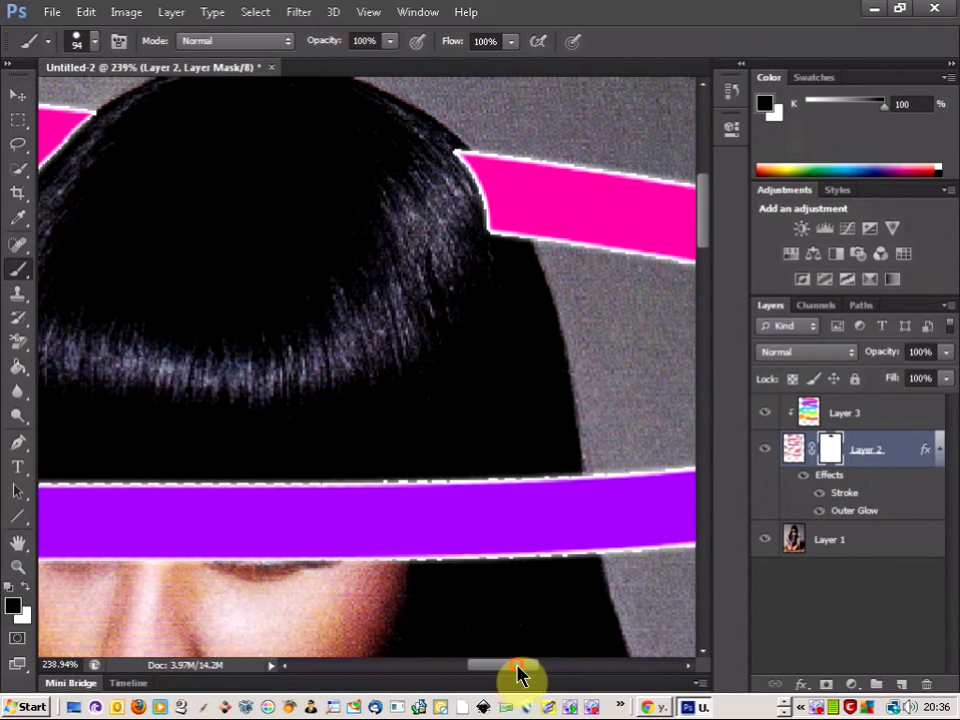
{"action": "left_click", "coordinate": [400, 220]}
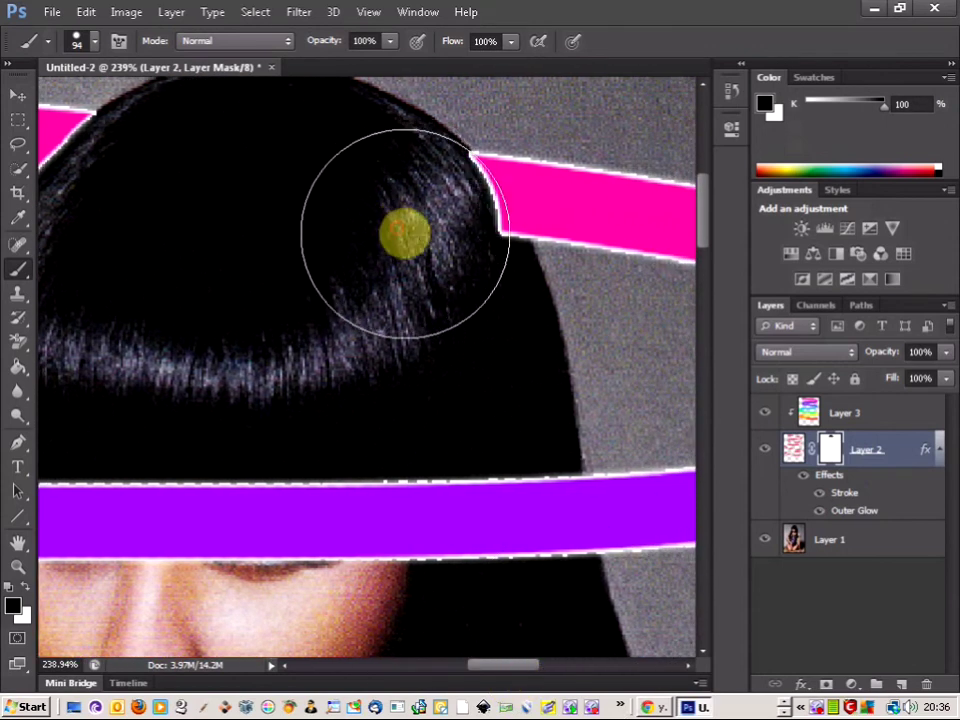
Lower Layer 2's opacity to 44% and mask the leftover pink line up to the right edge of the hair.
{"action": "mouse_move", "coordinate": [946, 352]}
{"action": "left_mouse_down"}
{"action": "mouse_move", "coordinate": [932, 371]}
{"action": "mouse_move", "coordinate": [892, 379]}
{"action": "left_mouse_up"}
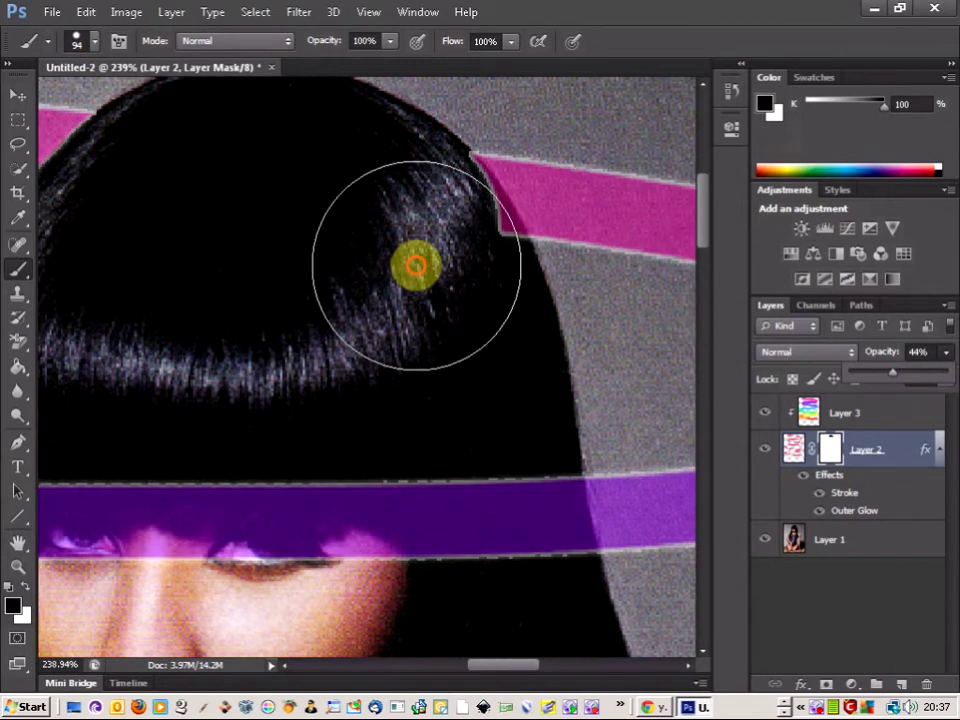
{"action": "left_click", "coordinate": [418, 266]}
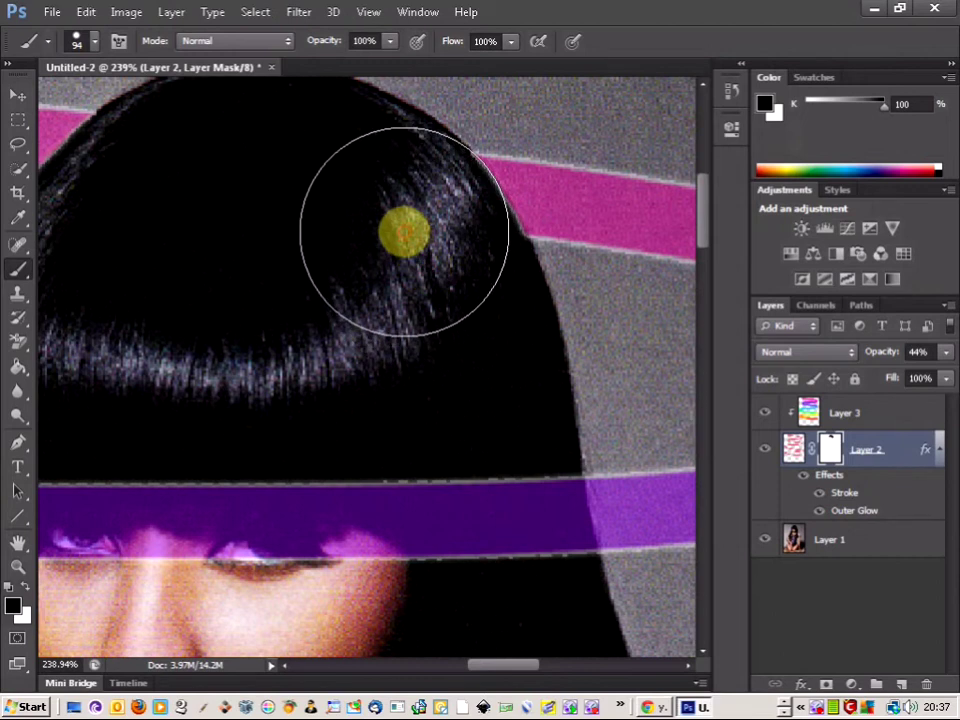
{"action": "left_click", "coordinate": [418, 248]}
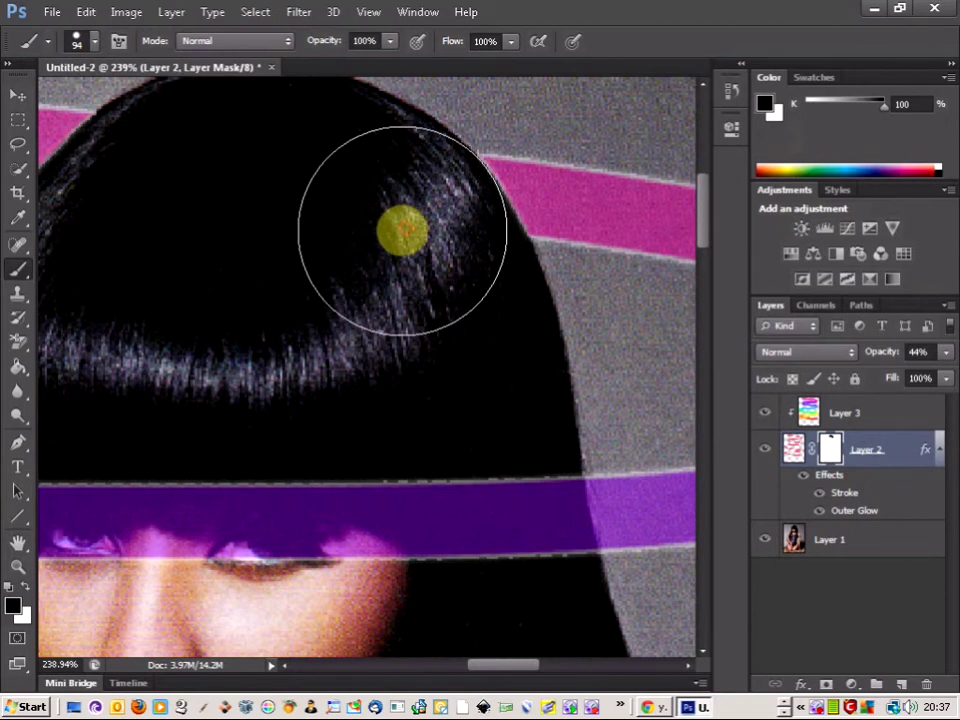
Set Layer 2's opacity to 73% and its fill to 71%.
{"action": "scroll", "coordinate": [401, 264], "scroll_direction": "down", "scroll_amount": 4}
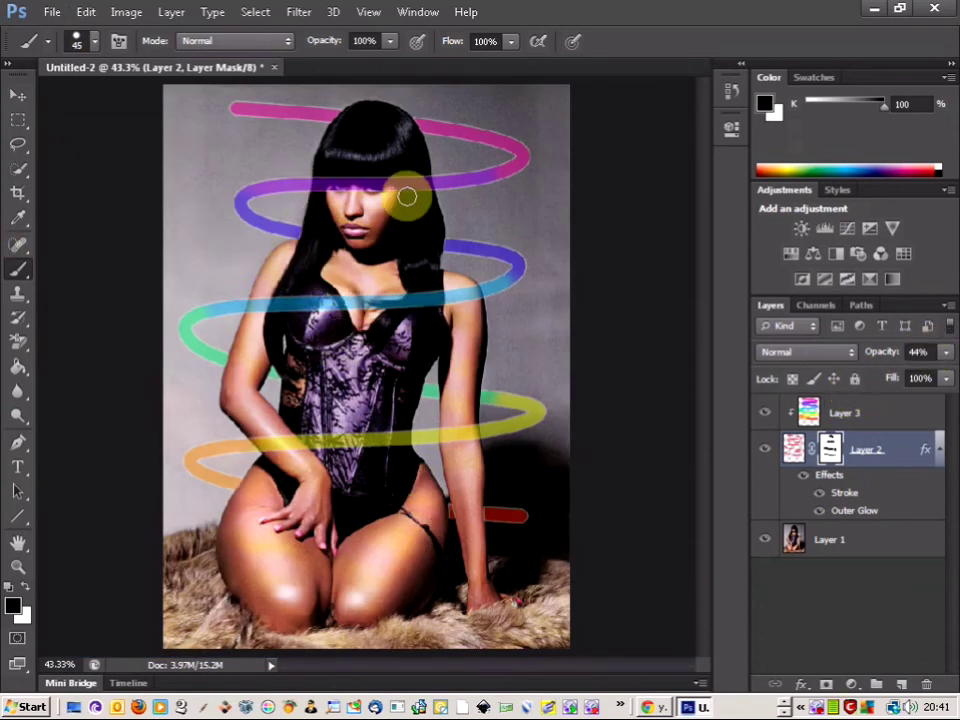
{"action": "left_click", "coordinate": [946, 352]}
{"action": "left_click_drag", "start_coordinate": [903, 380], "coordinate": [920, 383]}
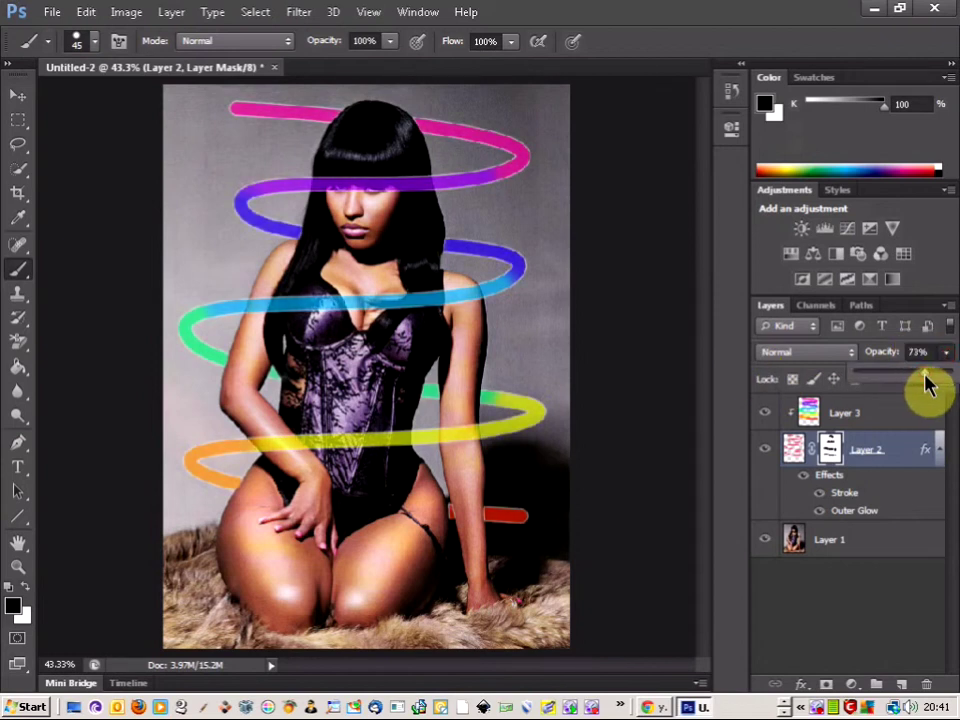
{"action": "left_click", "coordinate": [947, 356]}
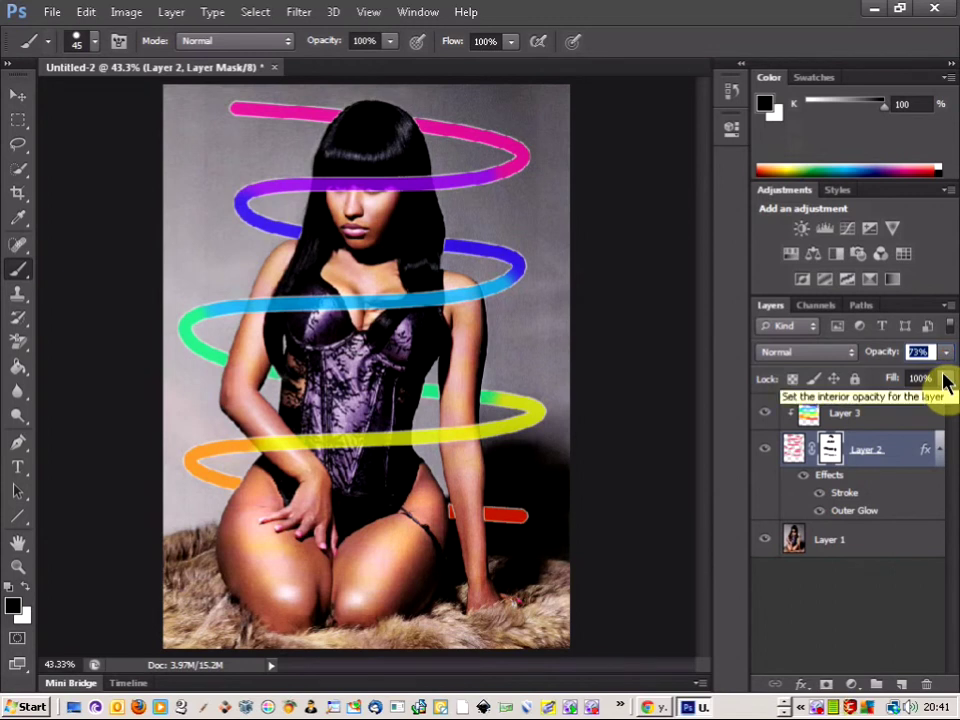
{"action": "left_click", "coordinate": [945, 380]}
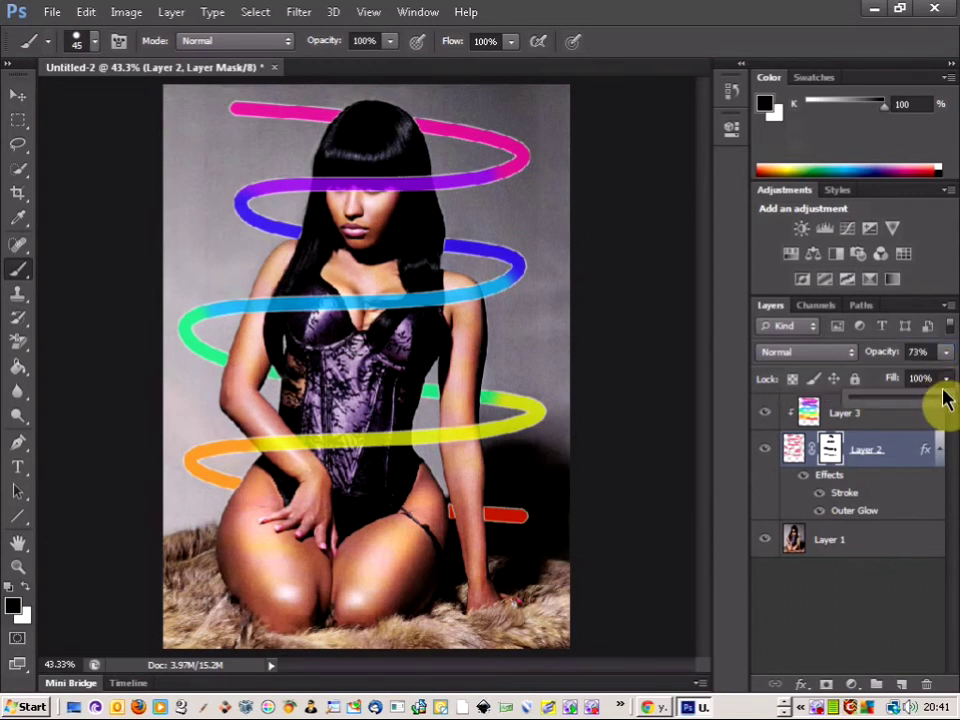
{"action": "left_click_drag", "start_coordinate": [930, 402], "coordinate": [925, 402]}
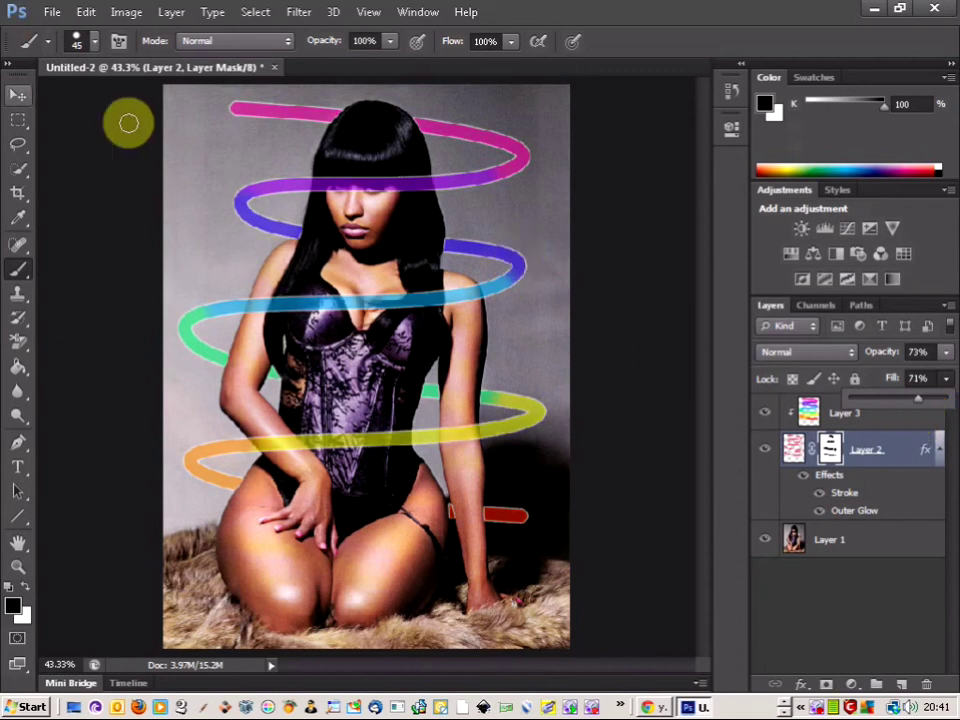
{"action": "left_click", "coordinate": [20, 96]}
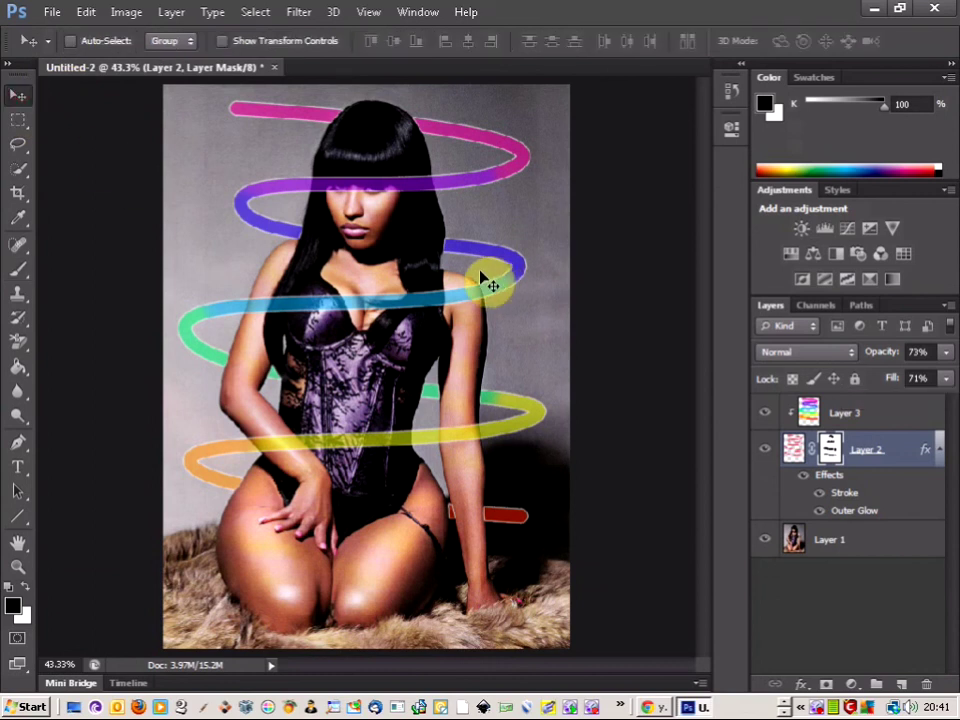
{"action": "scroll", "coordinate": [450, 268], "scroll_direction": "down", "scroll_amount": 4}
{"action": "key", "text": "alt"}
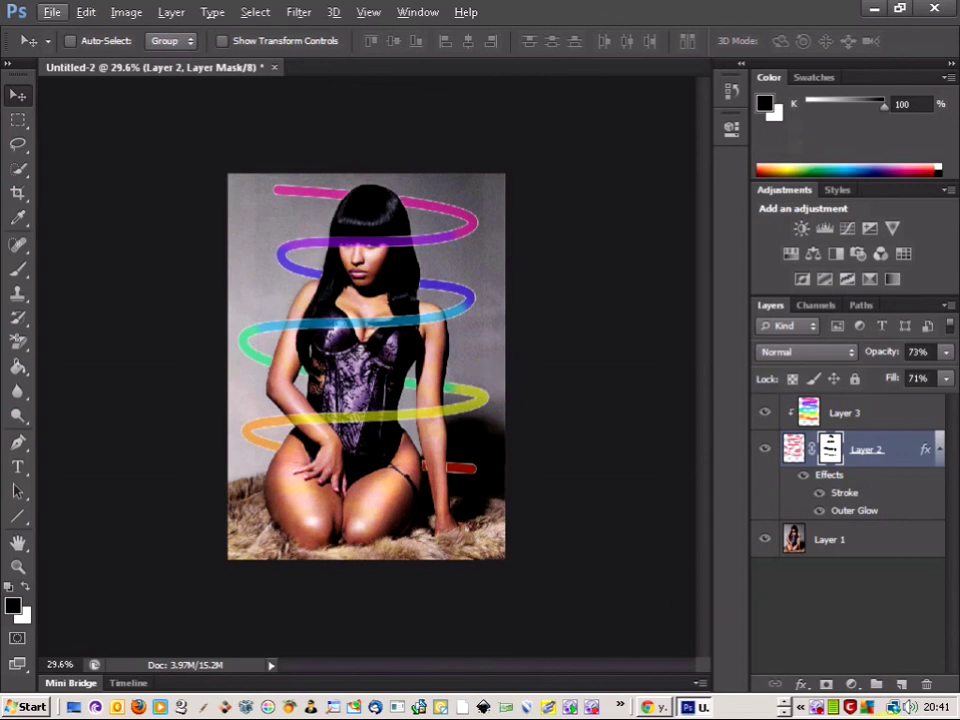
{"action": "right_click", "coordinate": [818, 707]}
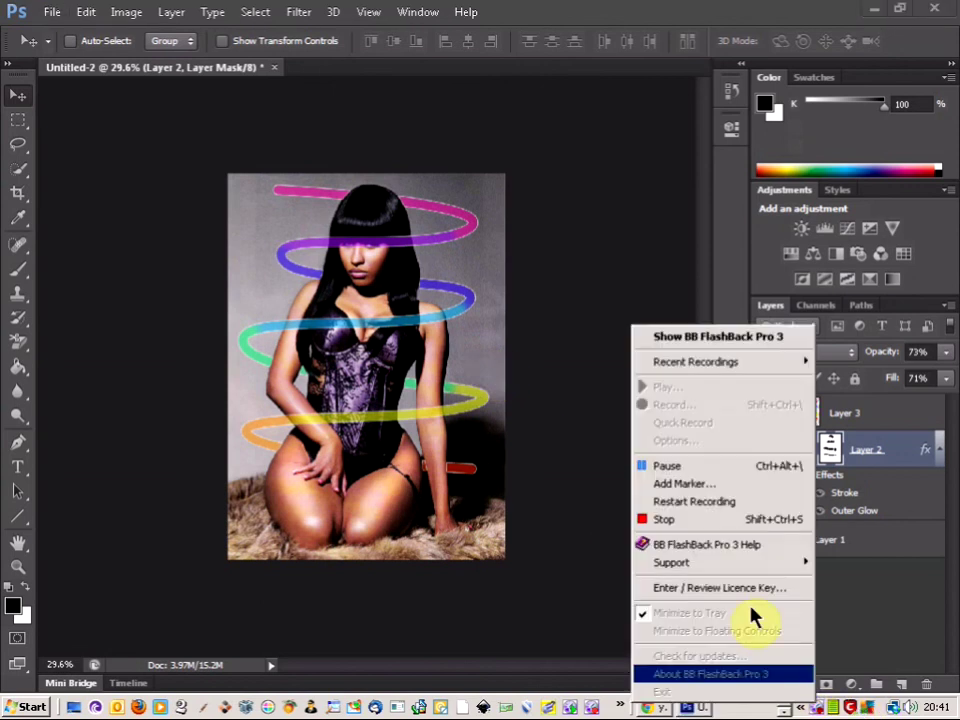